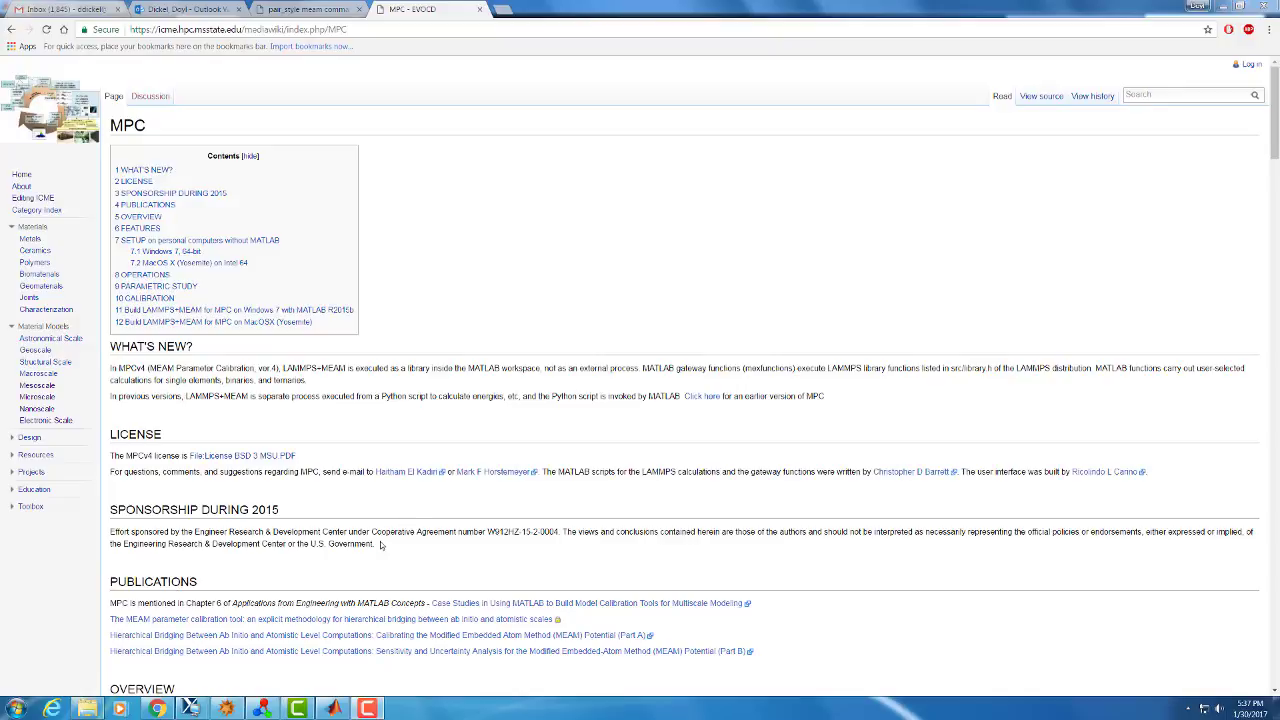
# - Switch from the MPC wiki page in Chrome to MATLAB, where MPCv4_Win7.m is open
pyautogui.click(333, 708)
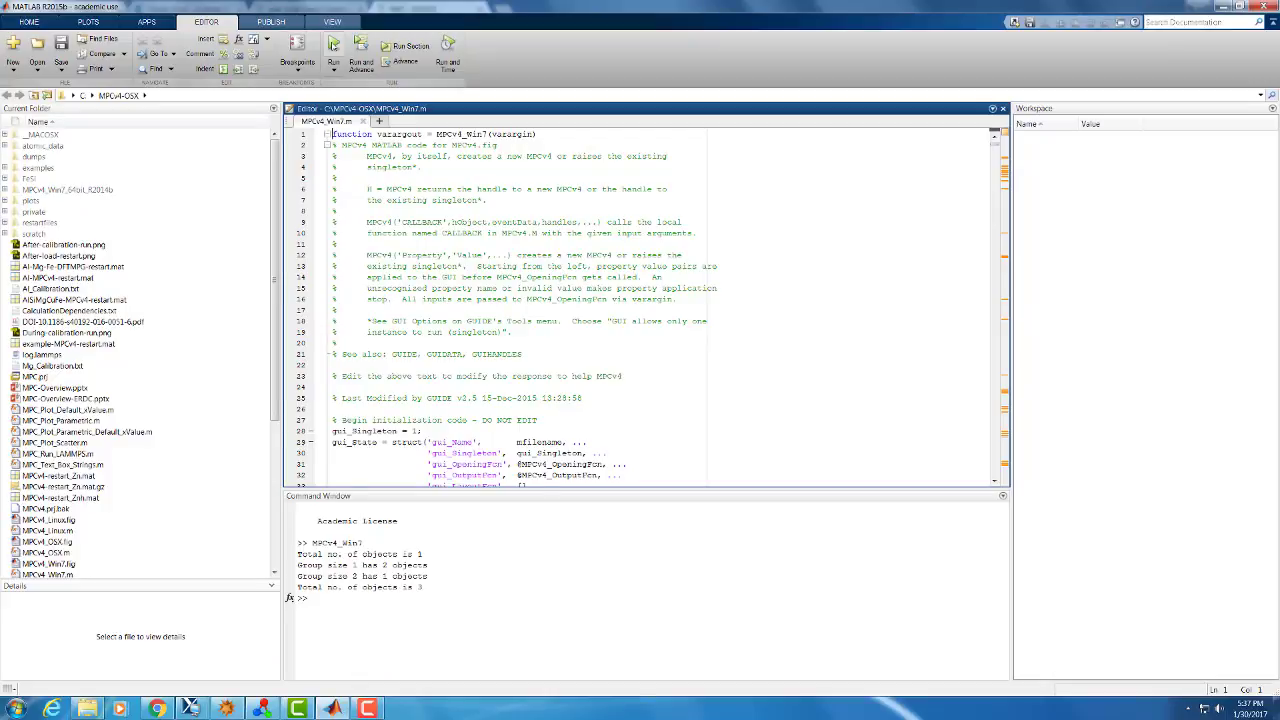
# - Run the MPCv4_Win7 script and maximize the MEAM Parameter Calibration window
pyautogui.click(333, 44)
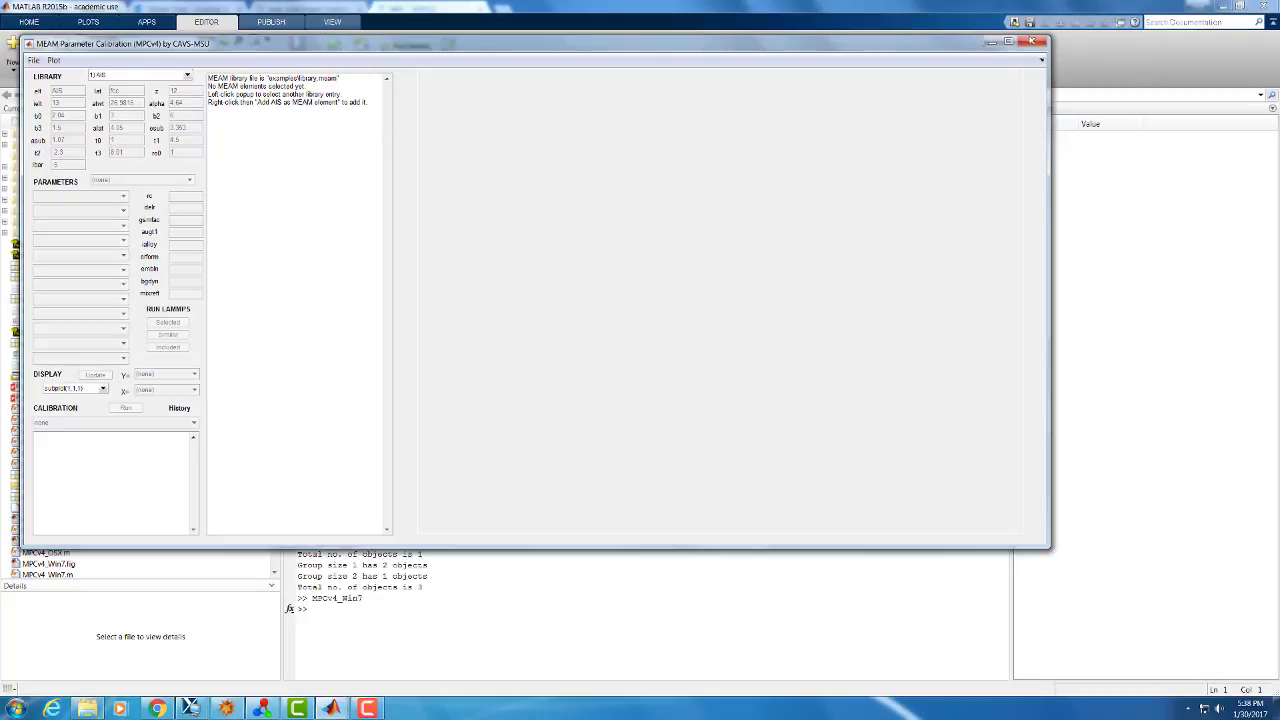
pyautogui.click(1010, 44)
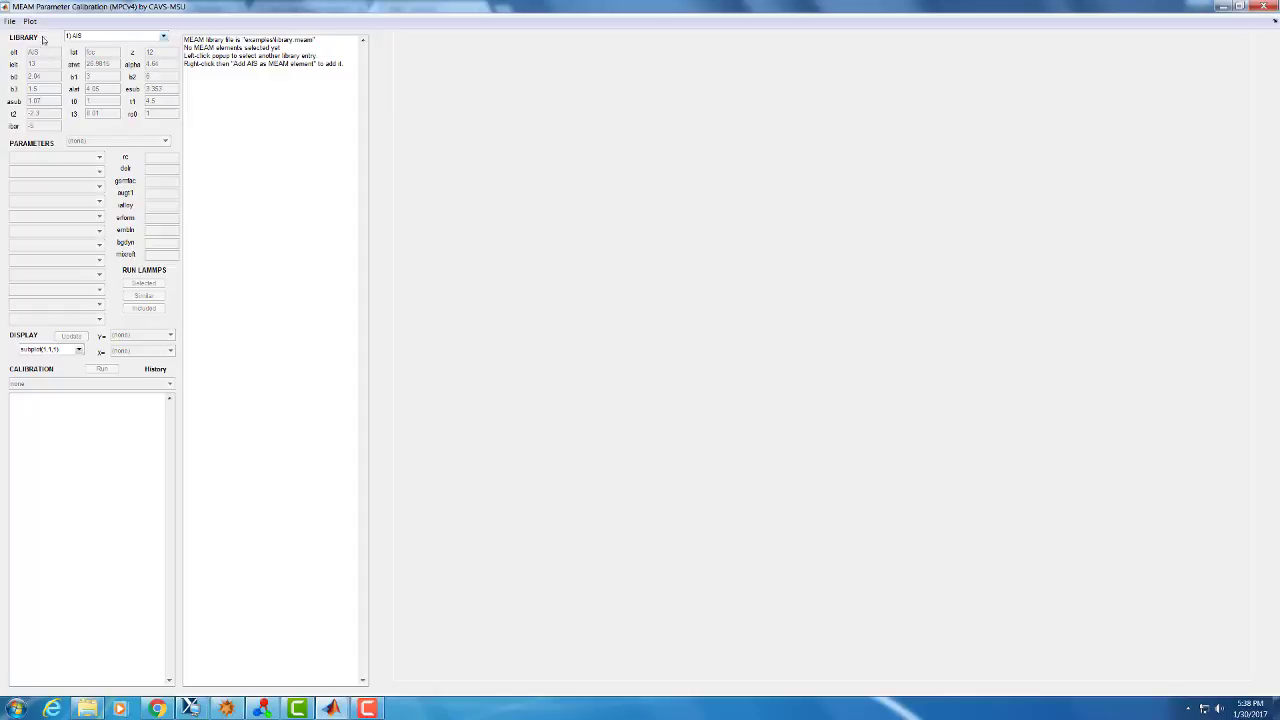
pyautogui.click(84, 37)
pyautogui.scroll(-2, 103, 129)
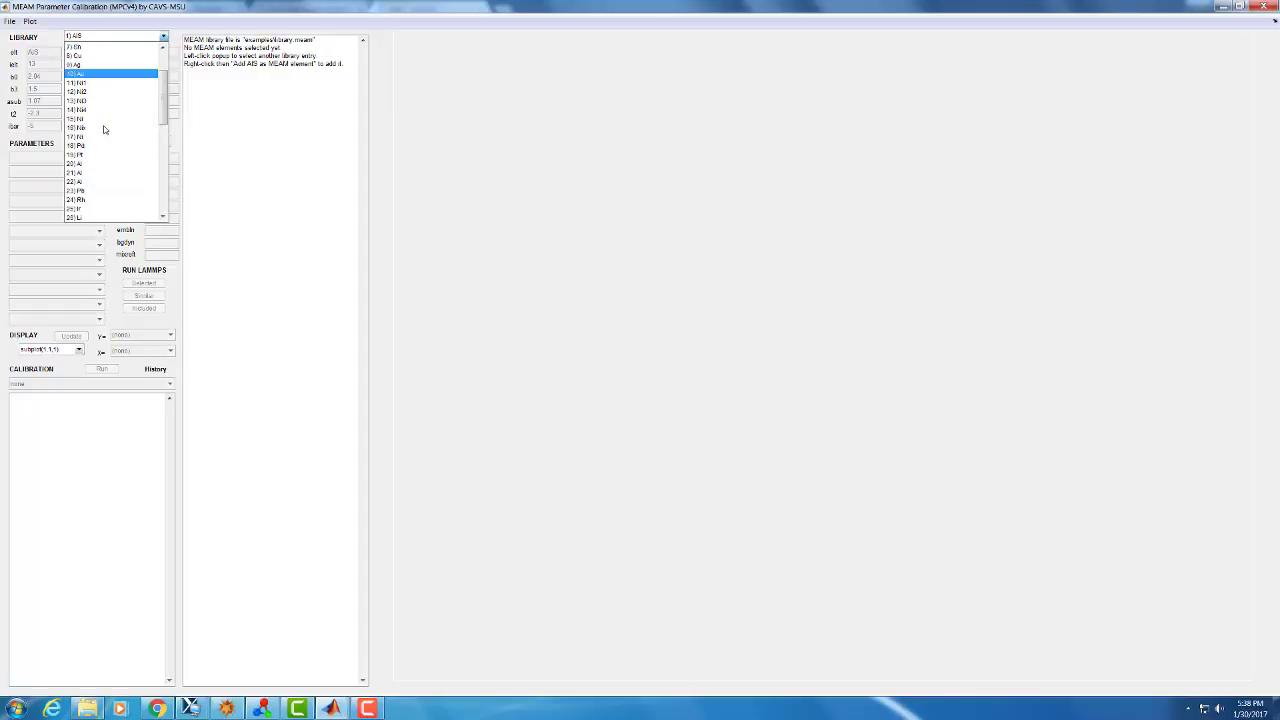
pyautogui.scroll(-8, 103, 129)
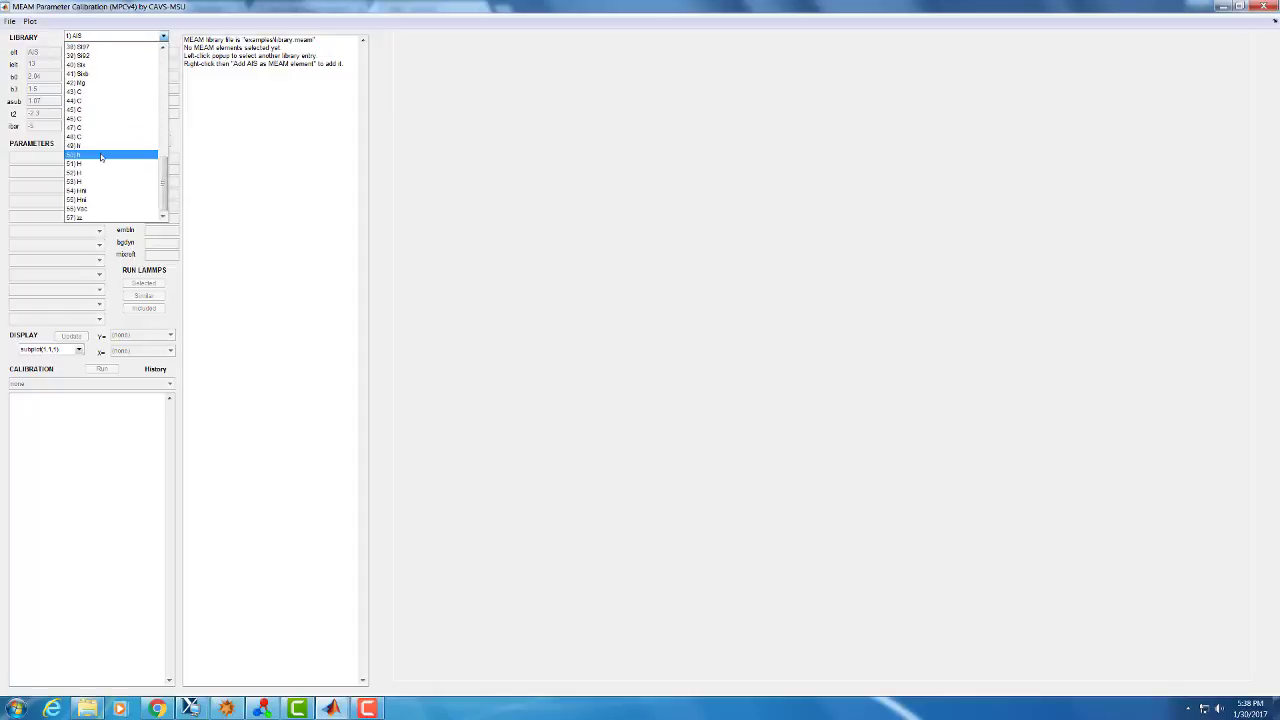
pyautogui.scroll(10, 100, 153)
pyautogui.click(161, 9)
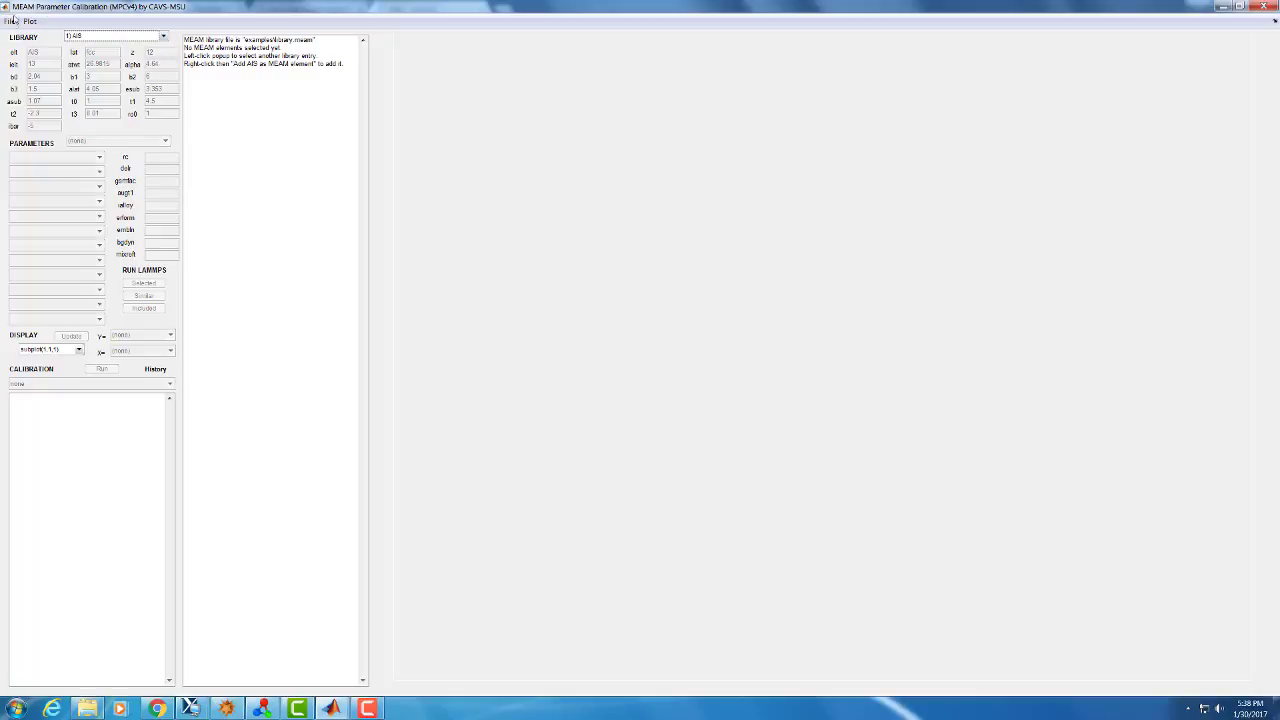
# - Load TiAlV.library.meam as the MEAM library file and check that LIBRARY lists Ti and Al, keeping Ti selected
pyautogui.click(9, 21)
pyautogui.moveTo(30, 21)
pyautogui.press('Left')
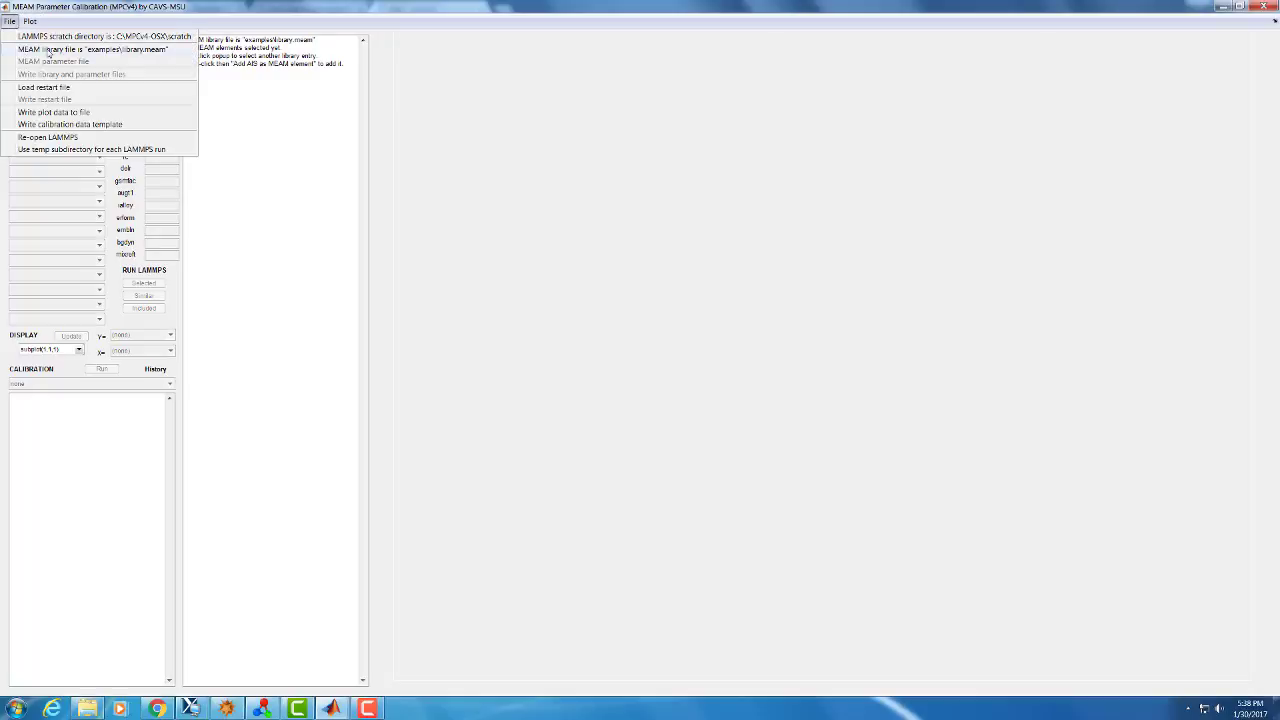
pyautogui.click(47, 52)
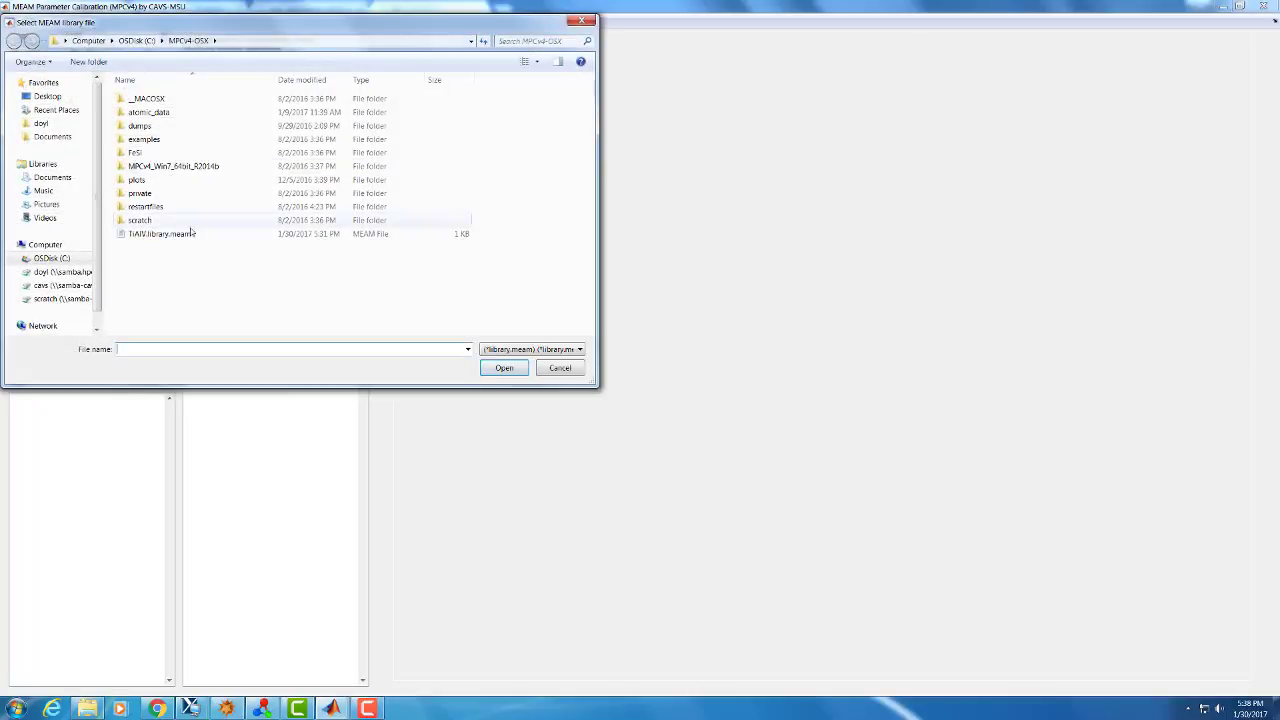
pyautogui.click(197, 236)
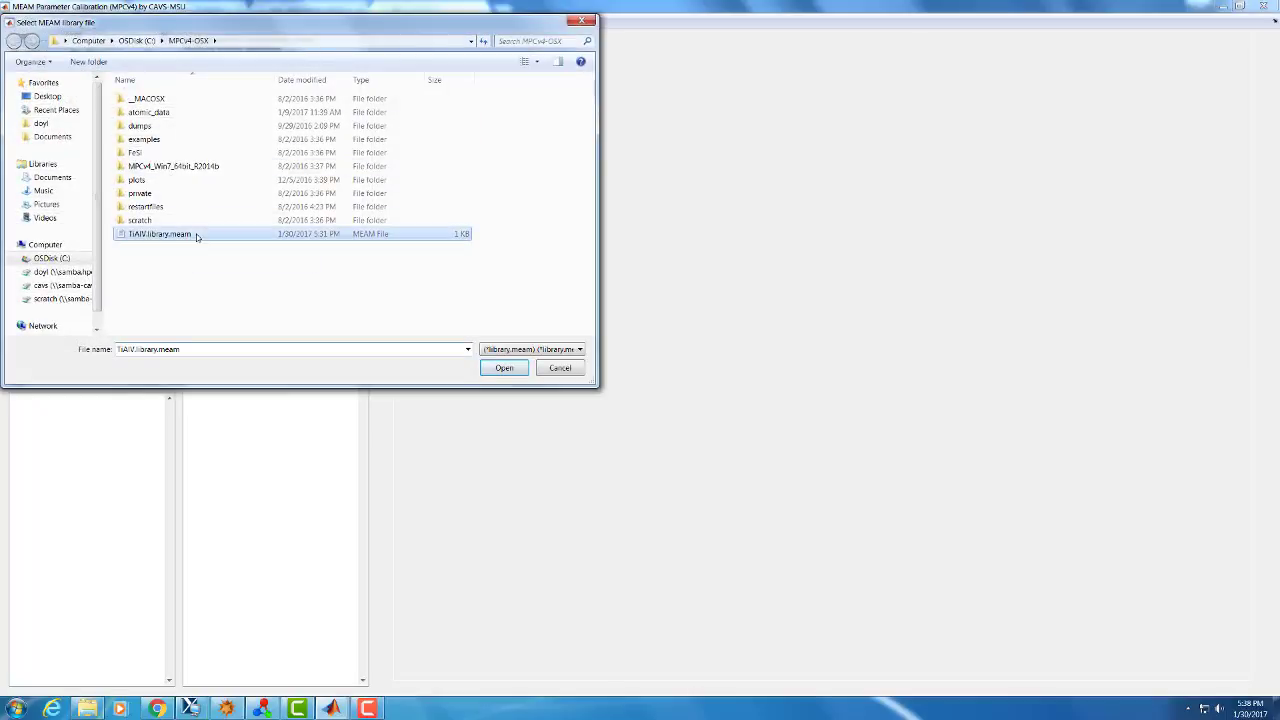
pyautogui.click(504, 368)
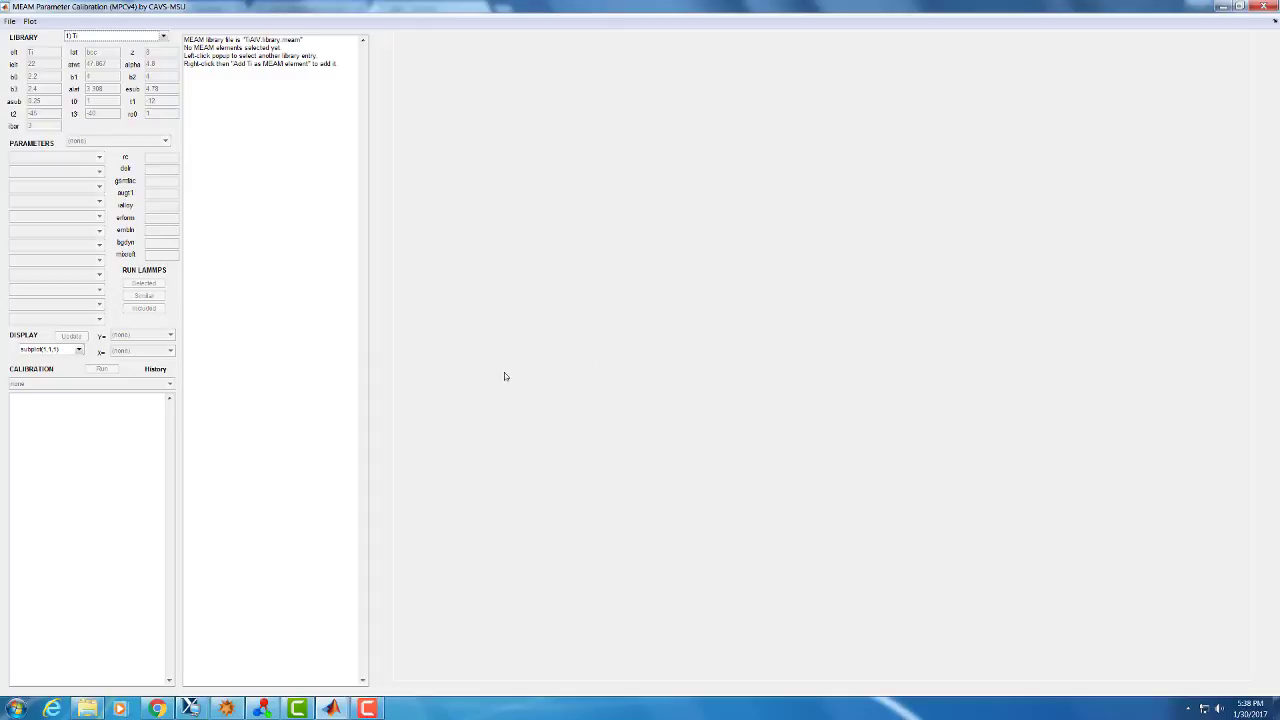
pyautogui.click(119, 38)
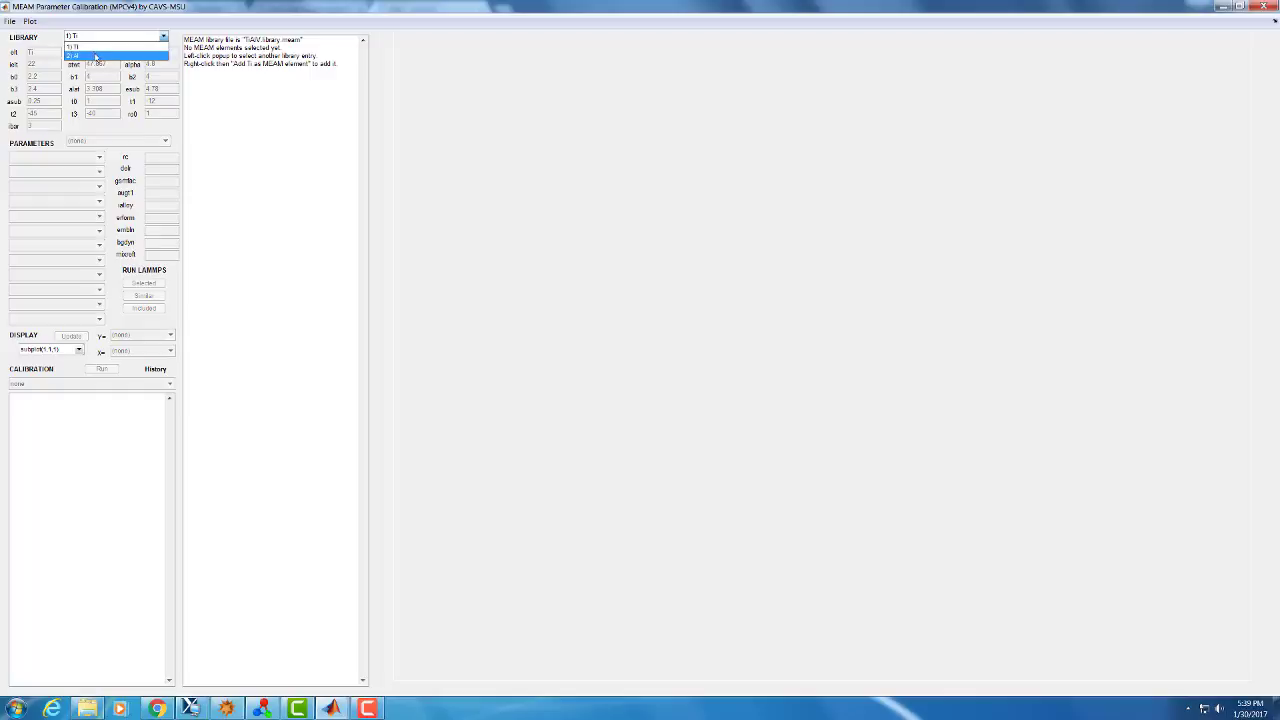
pyautogui.click(115, 47)
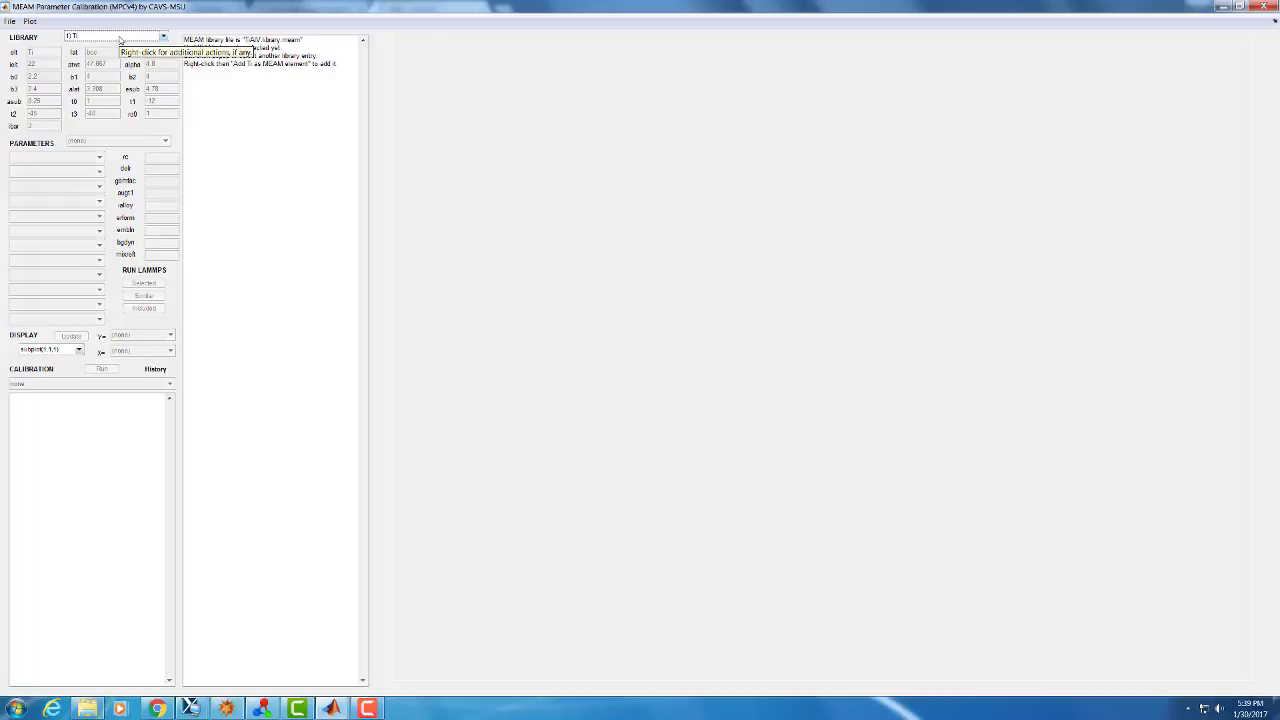
# - Add Ti and Al from the library as MEAM elements, then fix the element list to Ti,Al
pyautogui.rightClick(120, 40)
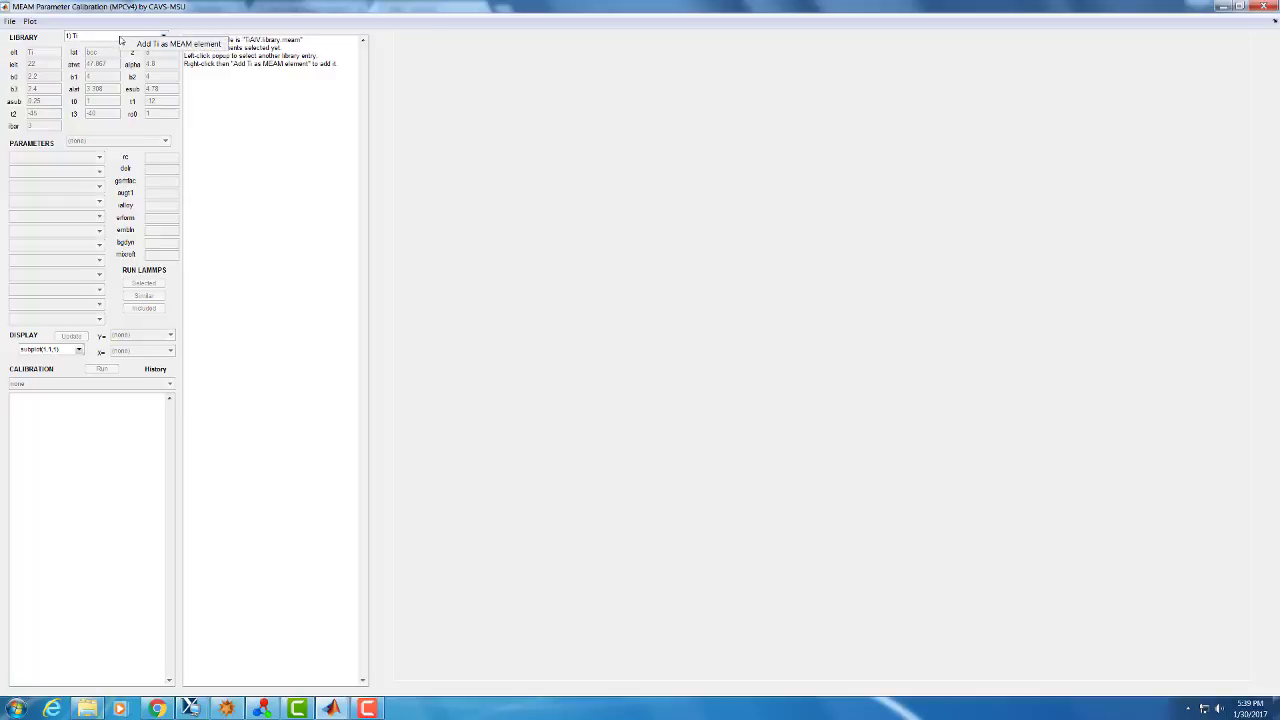
pyautogui.click(160, 45)
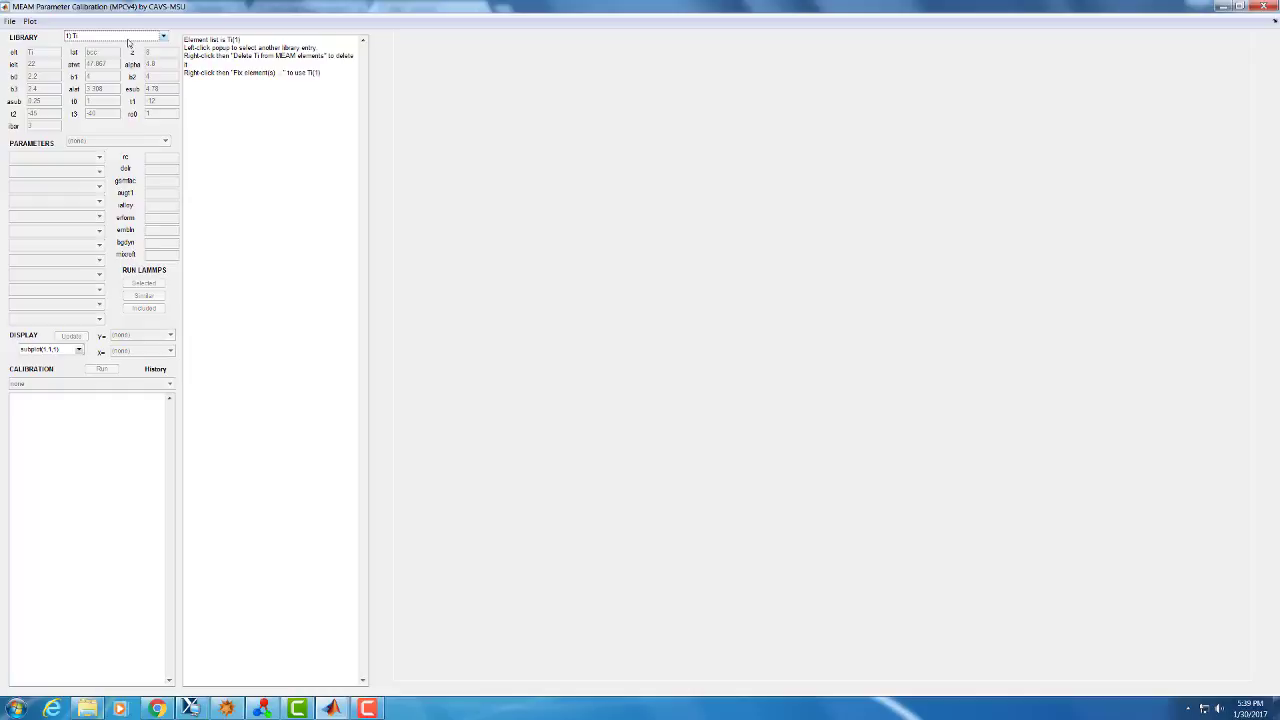
pyautogui.click(126, 38)
pyautogui.click(97, 57)
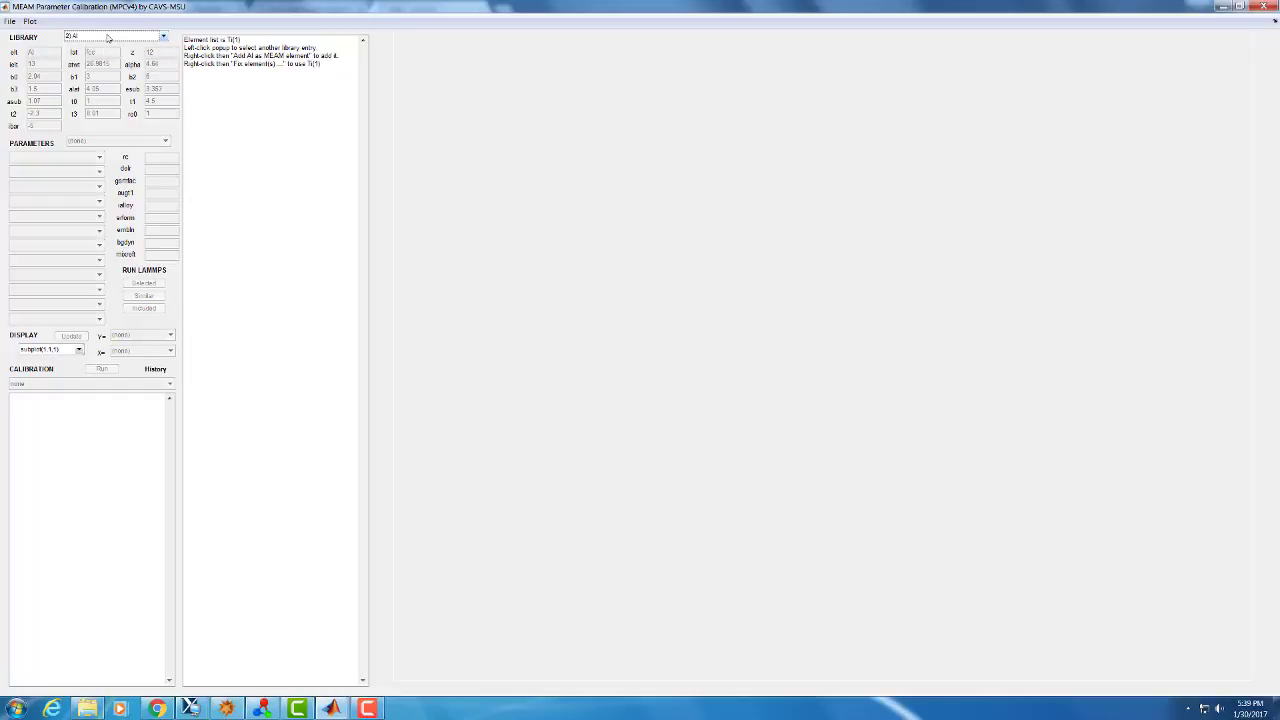
pyautogui.rightClick(108, 37)
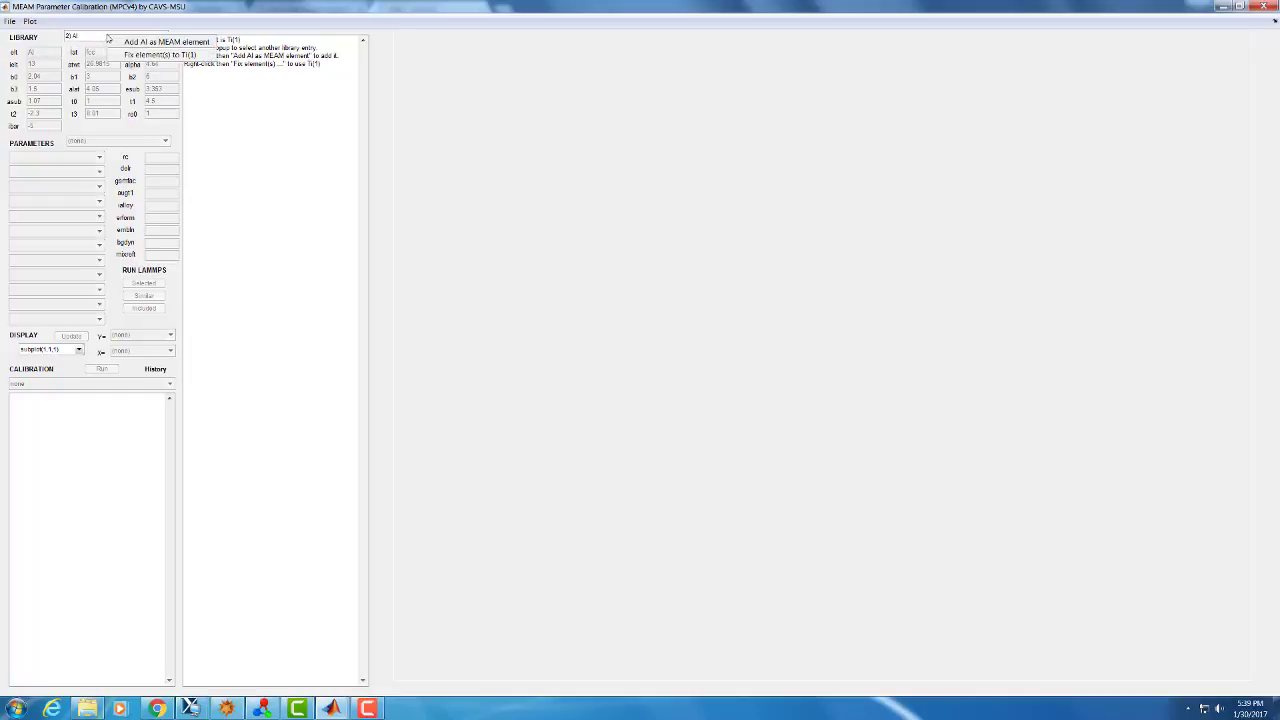
pyautogui.click(162, 43)
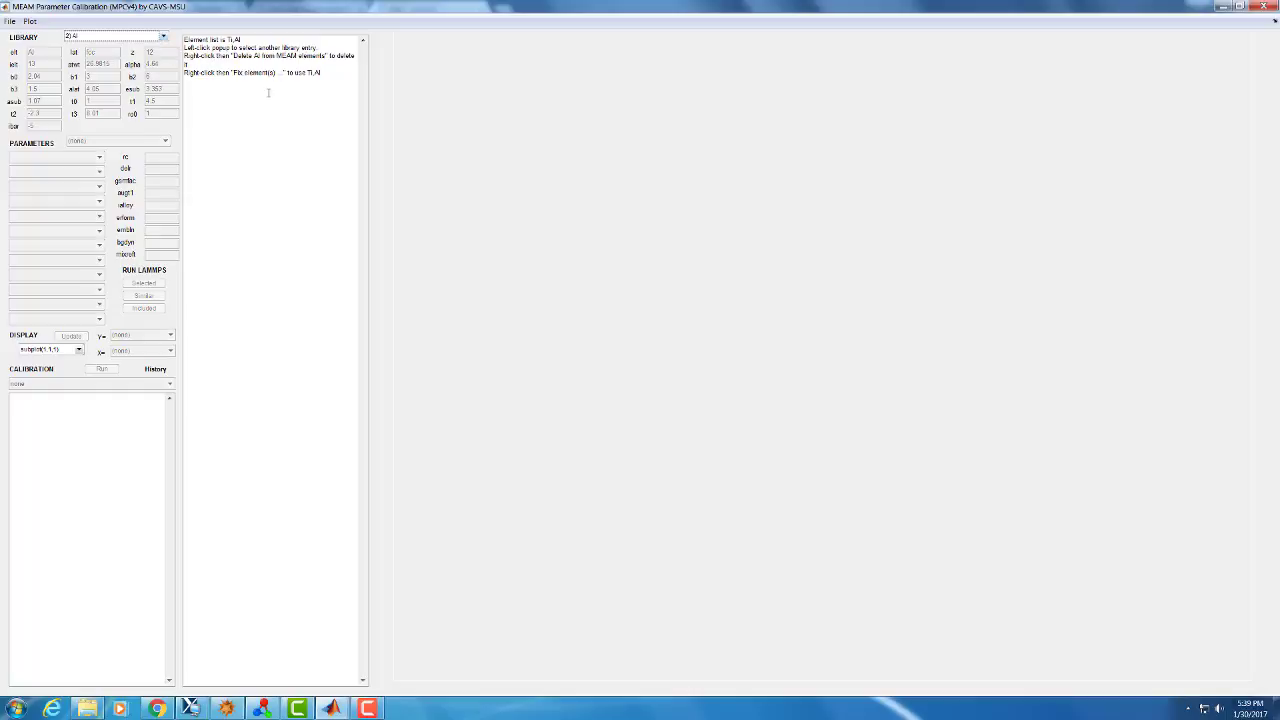
pyautogui.rightClick(128, 40)
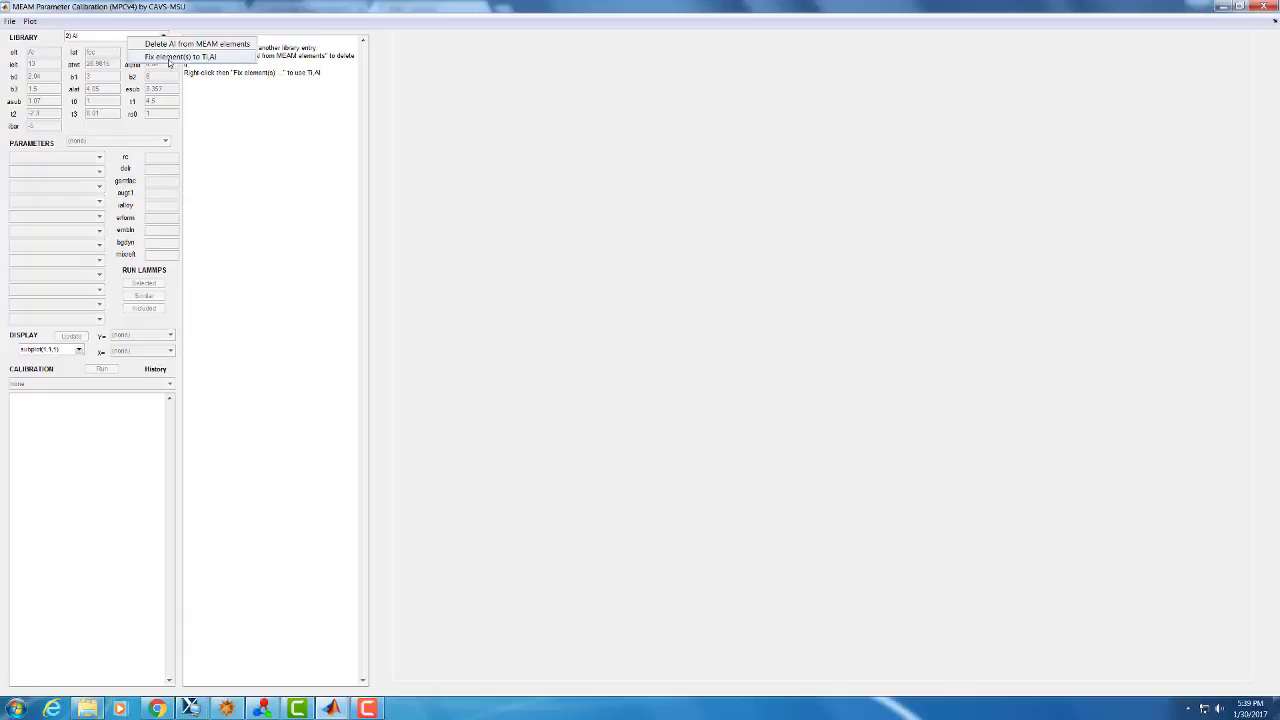
pyautogui.click(170, 60)
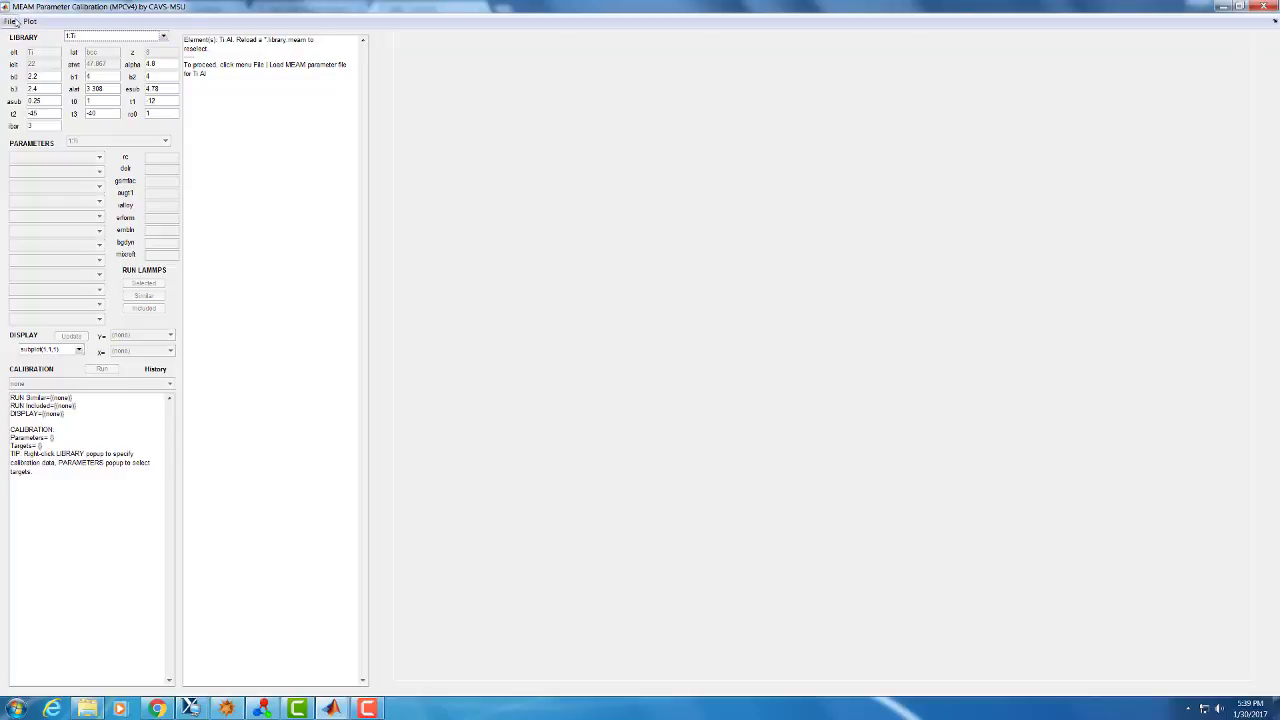
# - Load TiAlV.parameter.meam from the MPCv4-OSX folder as the MEAM parameter file
pyautogui.click(14, 22)
pyautogui.click(33, 62)
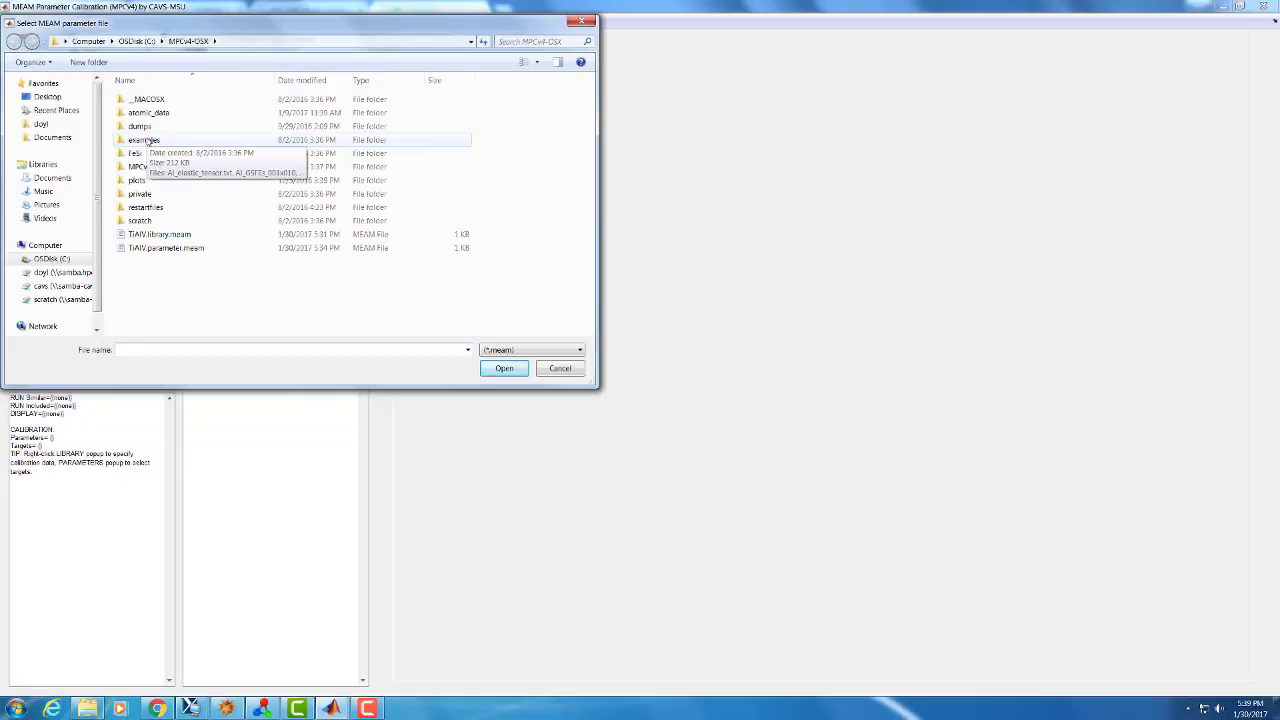
pyautogui.doubleClick(147, 141)
pyautogui.click(147, 168)
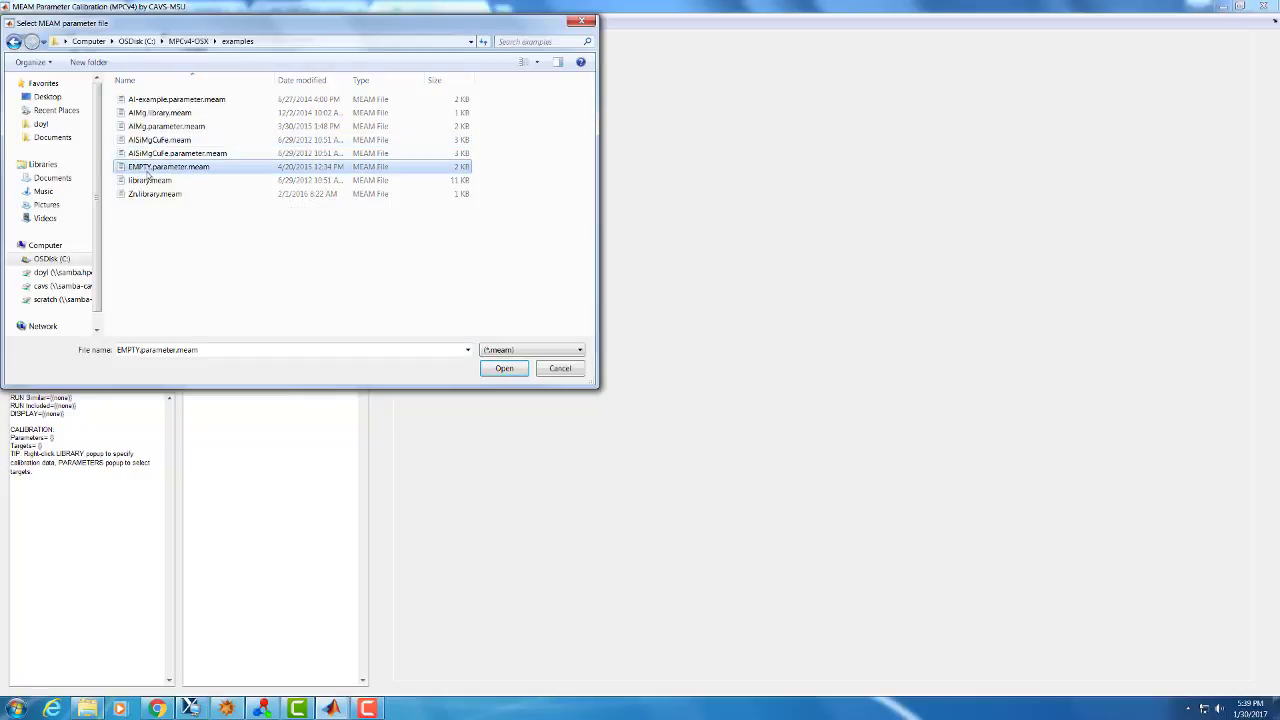
pyautogui.click(188, 41)
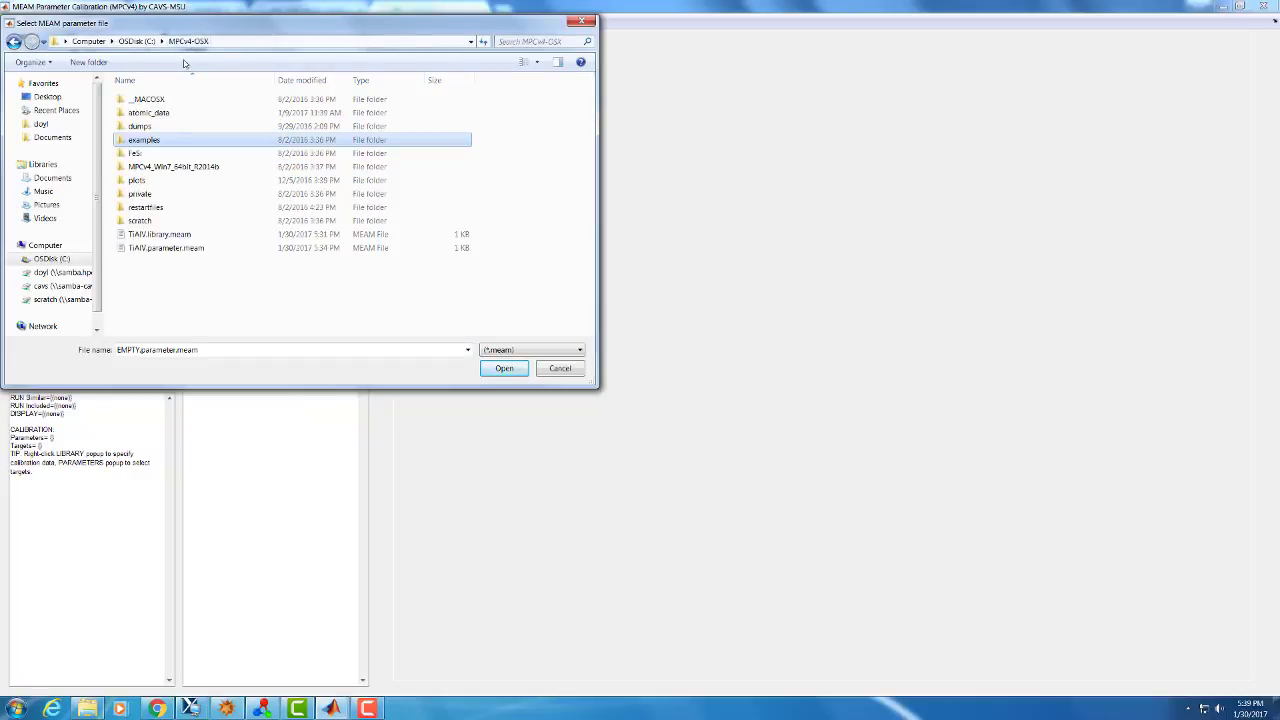
pyautogui.click(171, 254)
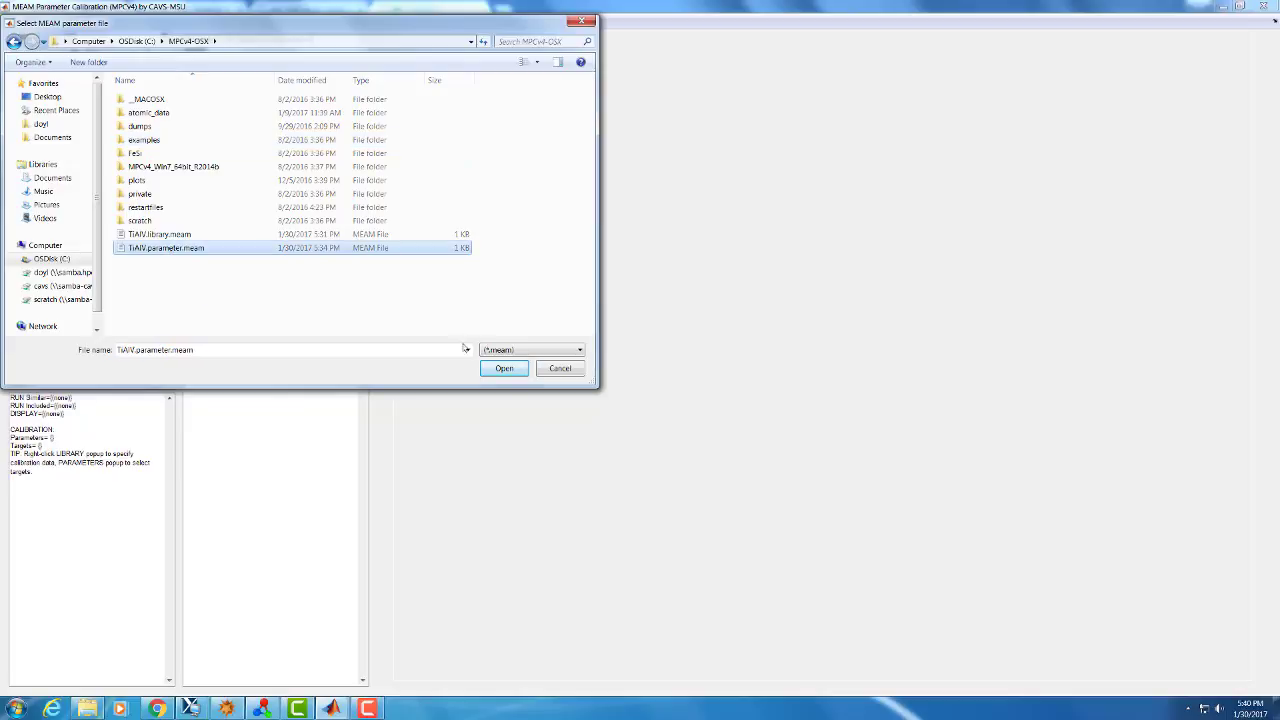
pyautogui.click(504, 368)
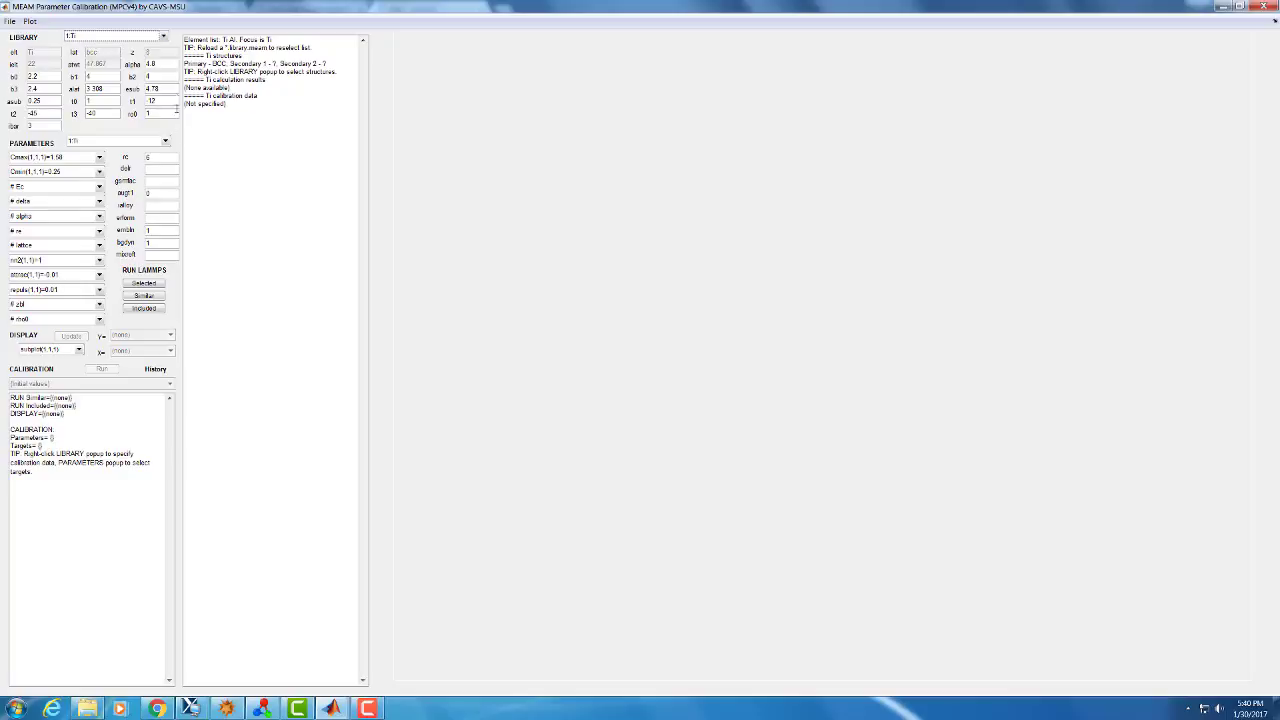
pyautogui.click(116, 40)
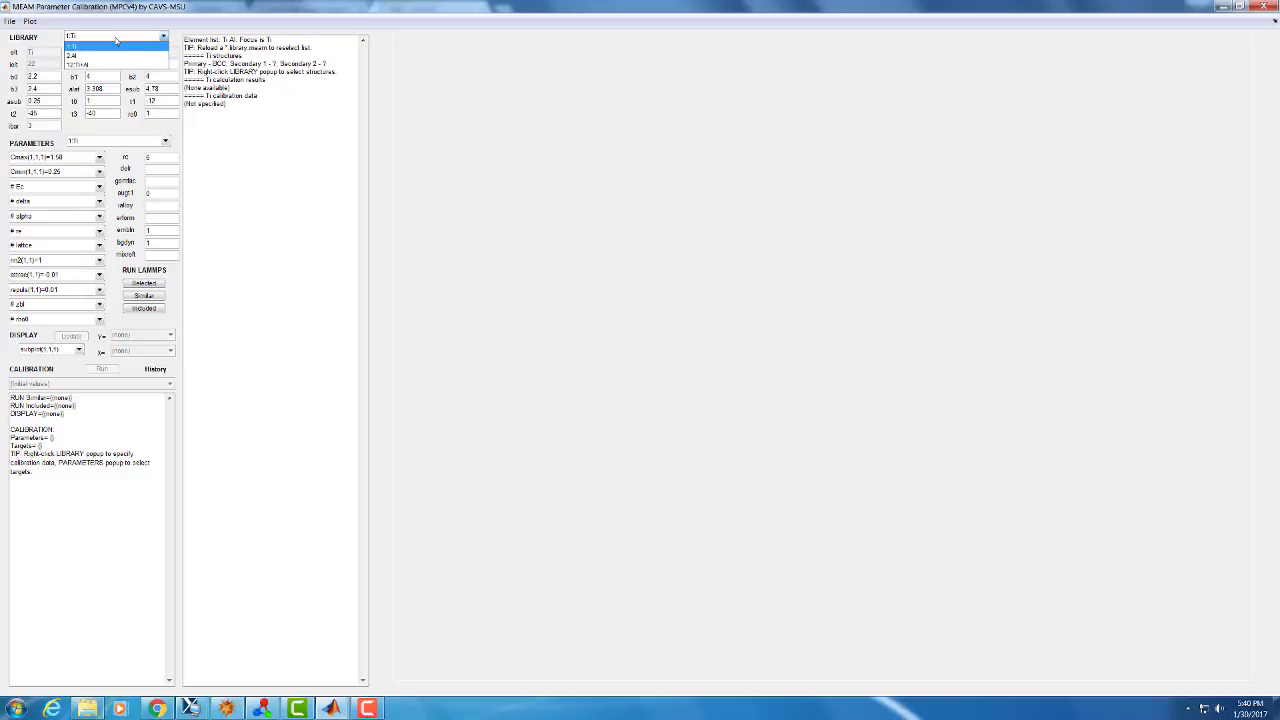
pyautogui.click(104, 57)
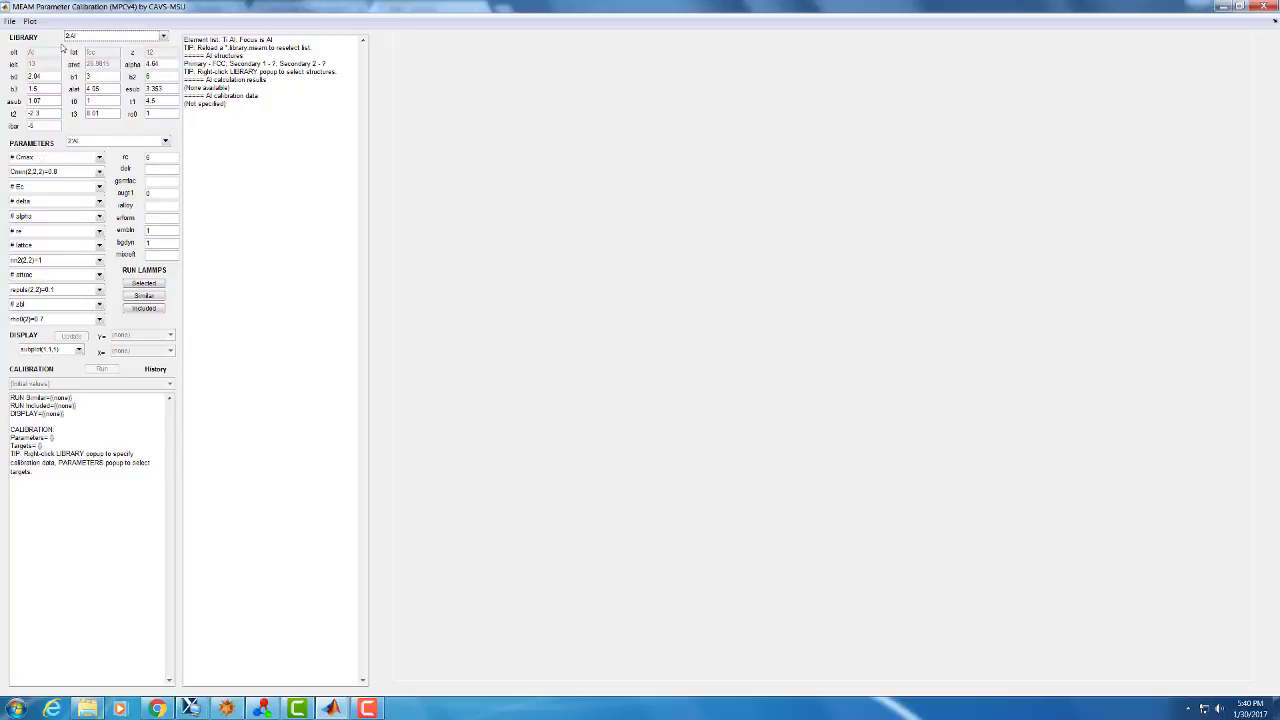
pyautogui.click(90, 36)
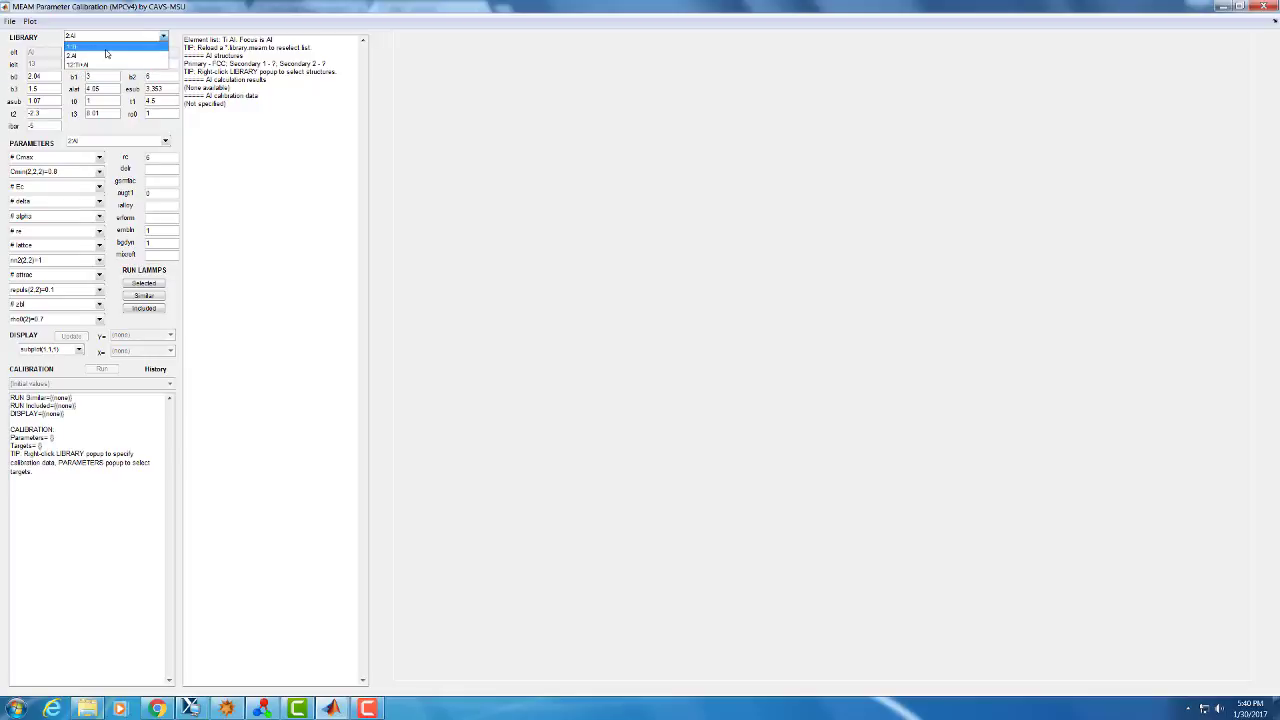
pyautogui.click(106, 47)
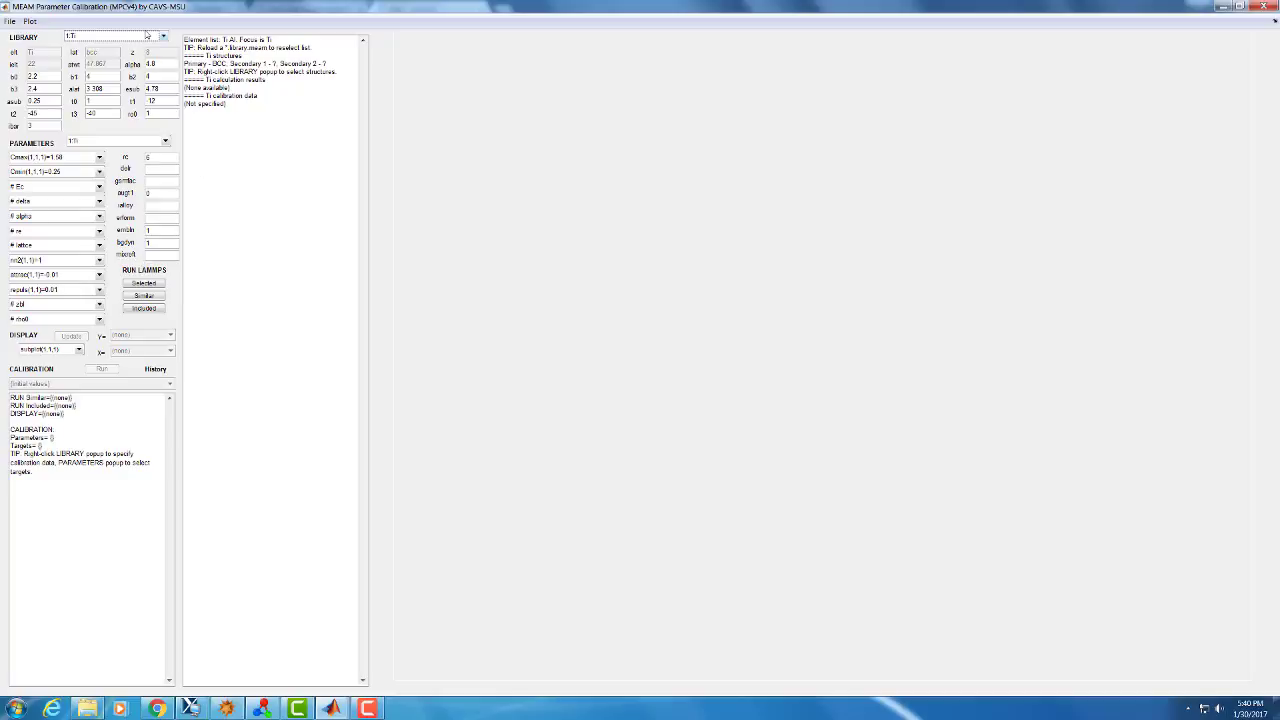
pyautogui.click(147, 40)
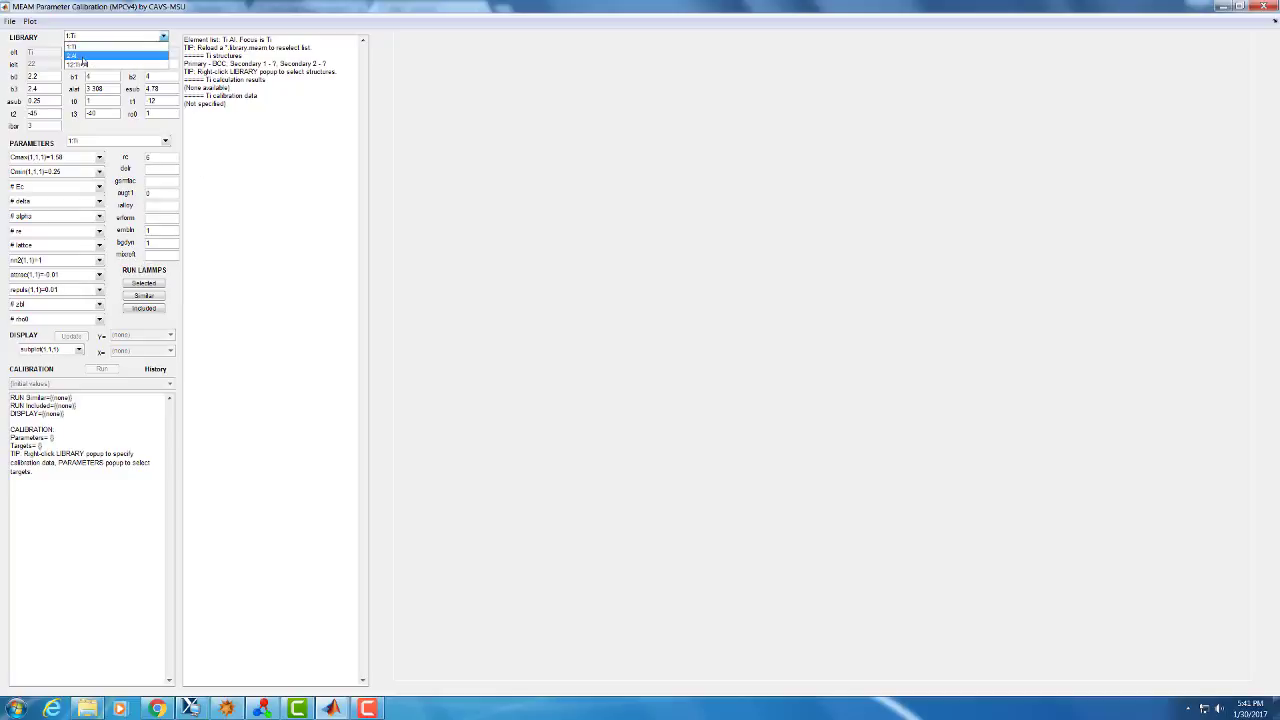
pyautogui.click(75, 55)
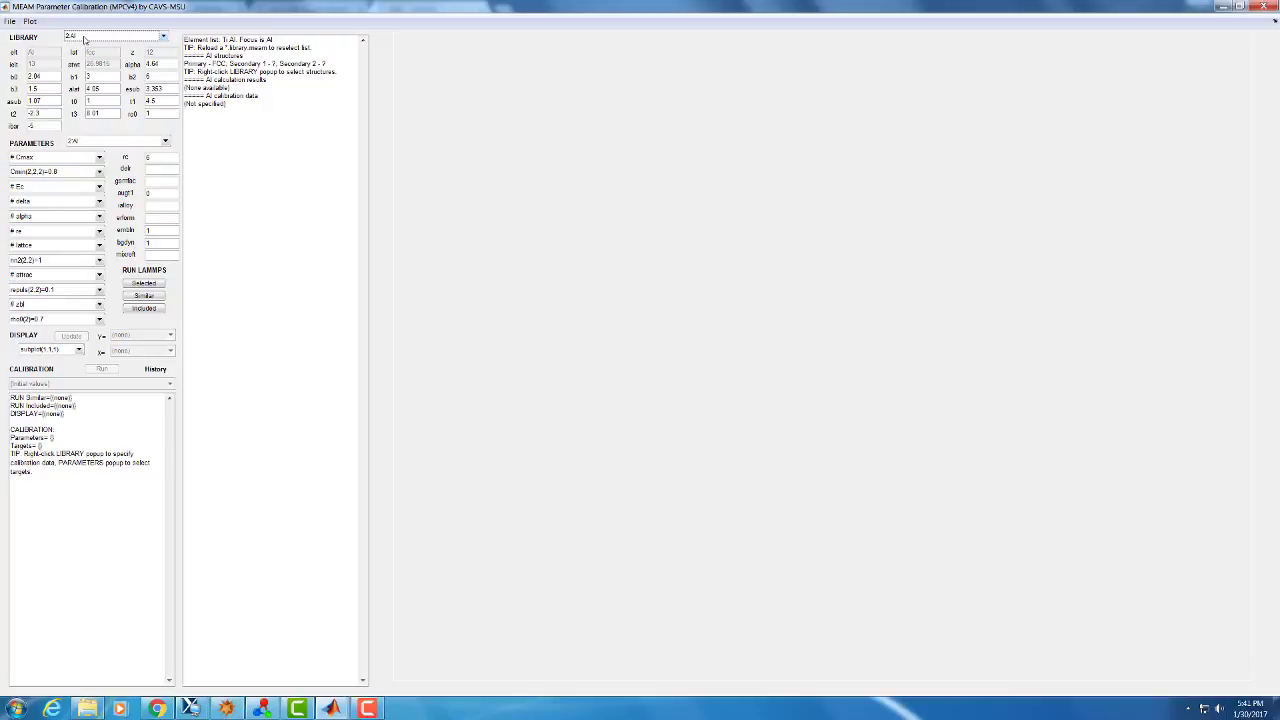
# - Confirm FCC as Al's primary structure, then set Secondary 1 to BCC and Secondary 2 to HCP
pyautogui.rightClick(85, 40)
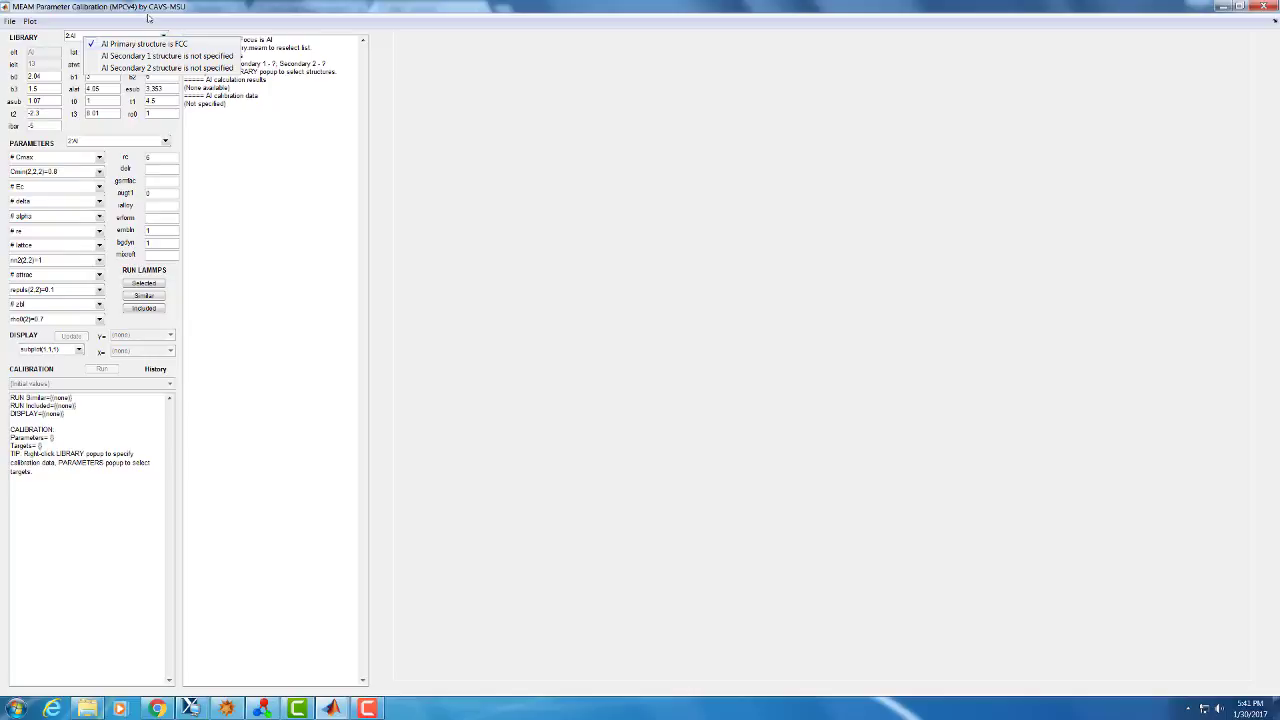
pyautogui.click(148, 47)
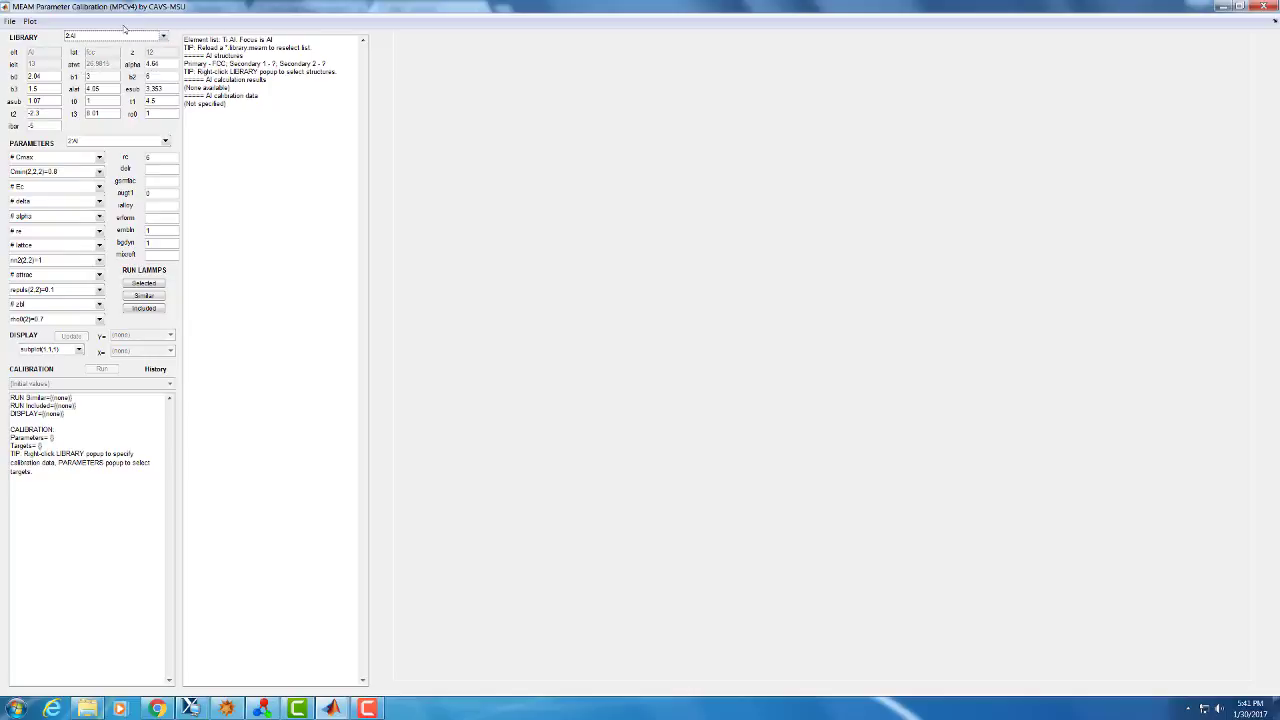
pyautogui.rightClick(122, 41)
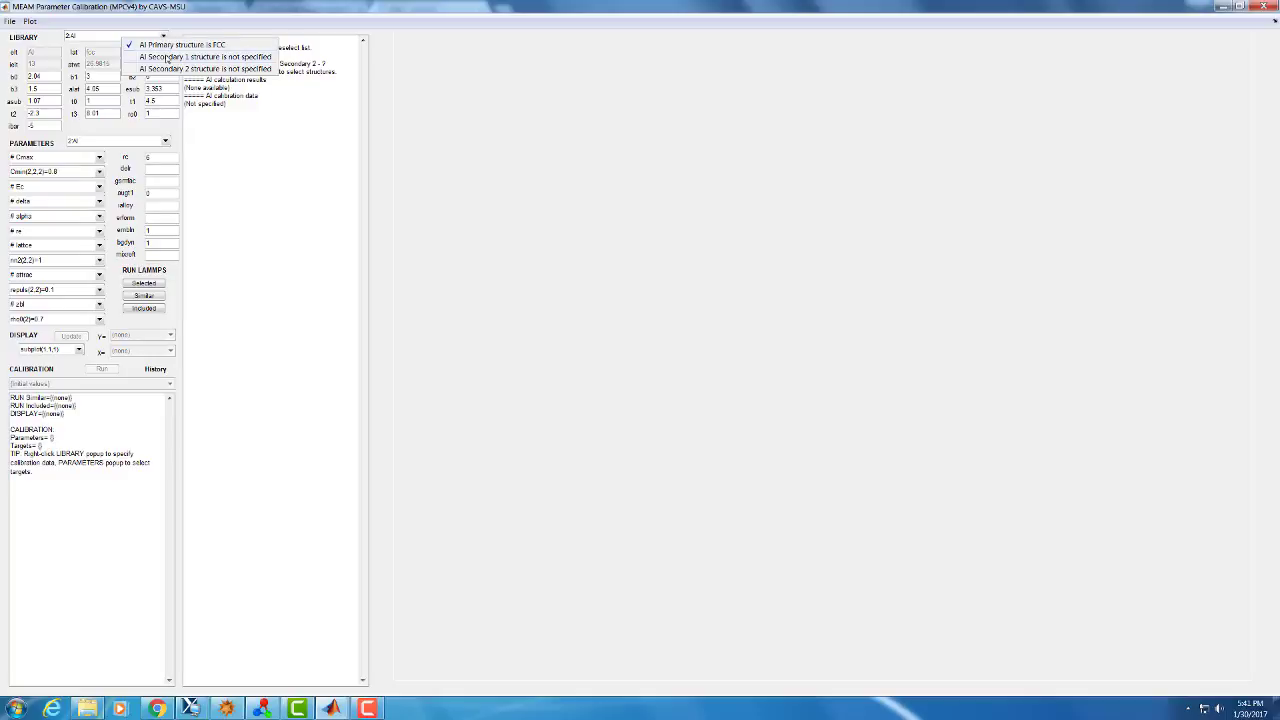
pyautogui.click(167, 58)
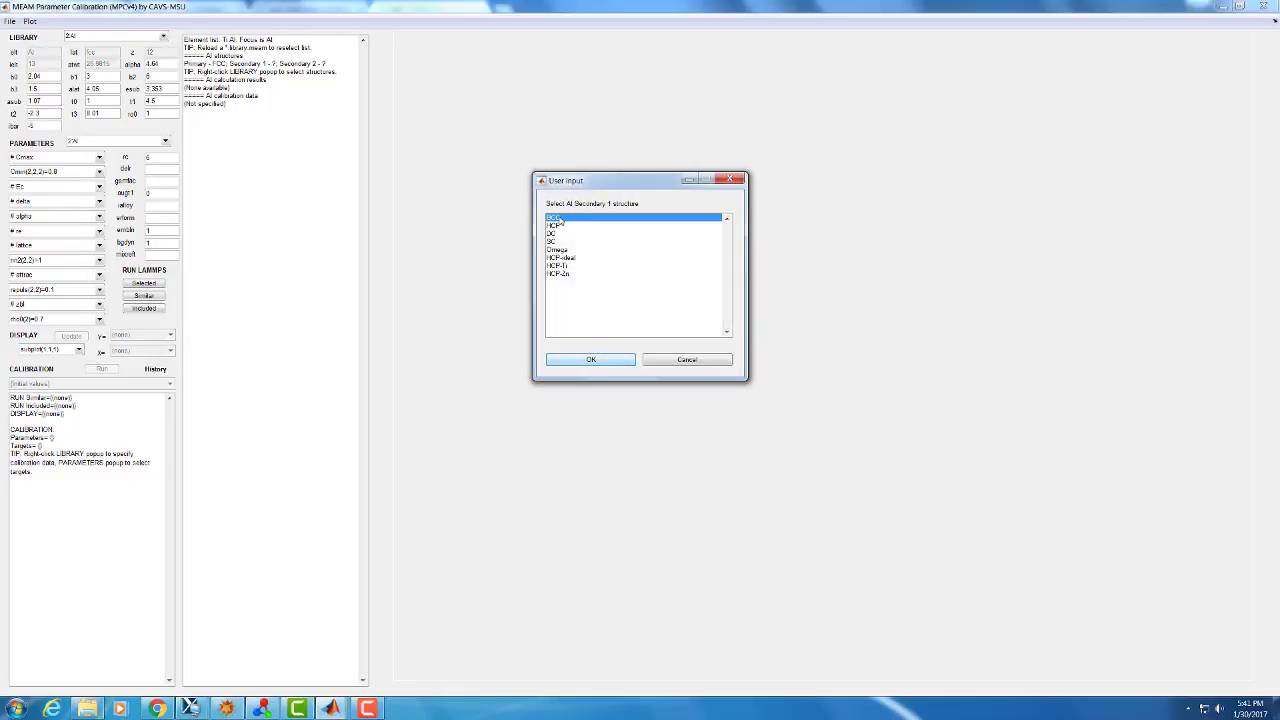
pyautogui.click(578, 360)
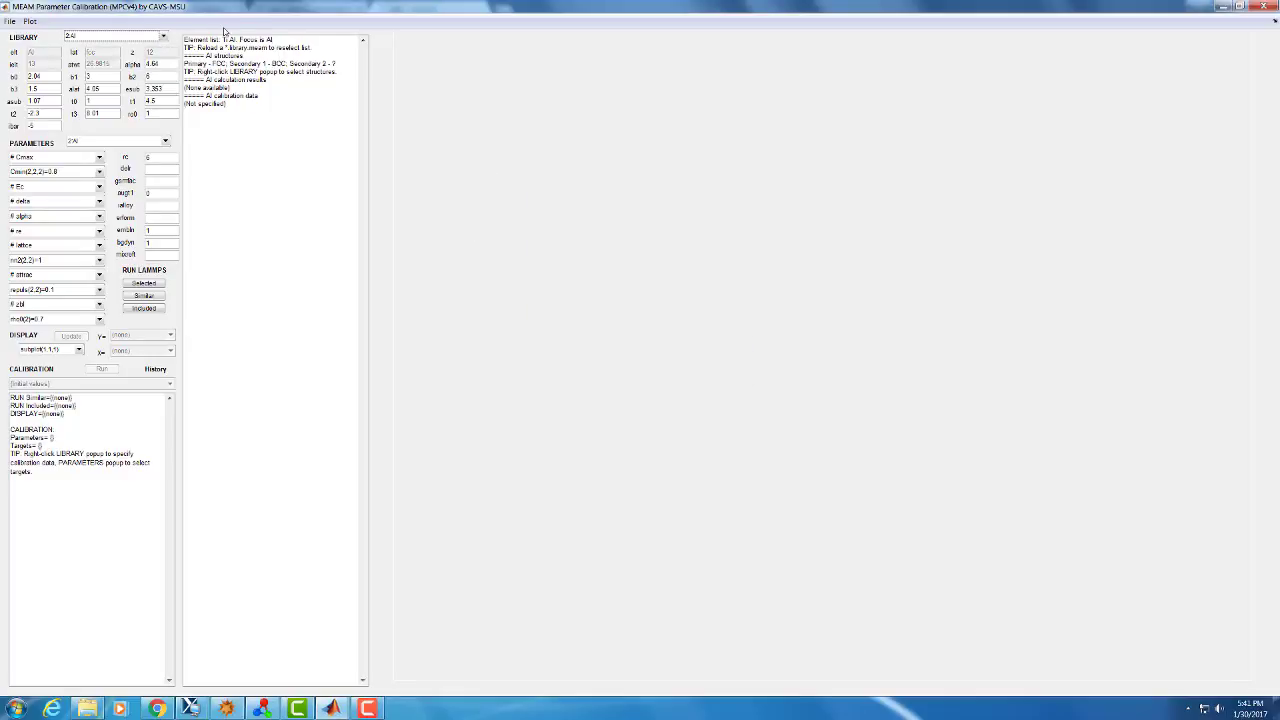
pyautogui.rightClick(142, 42)
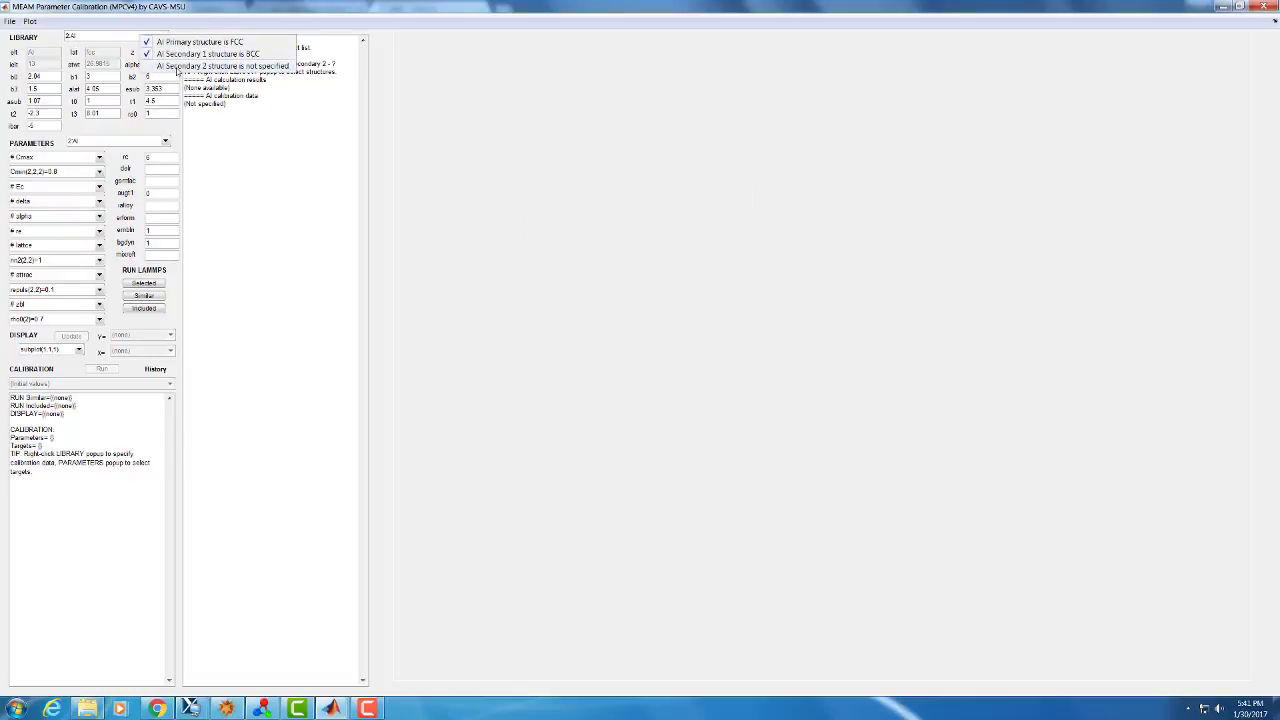
pyautogui.click(175, 66)
pyautogui.click(578, 360)
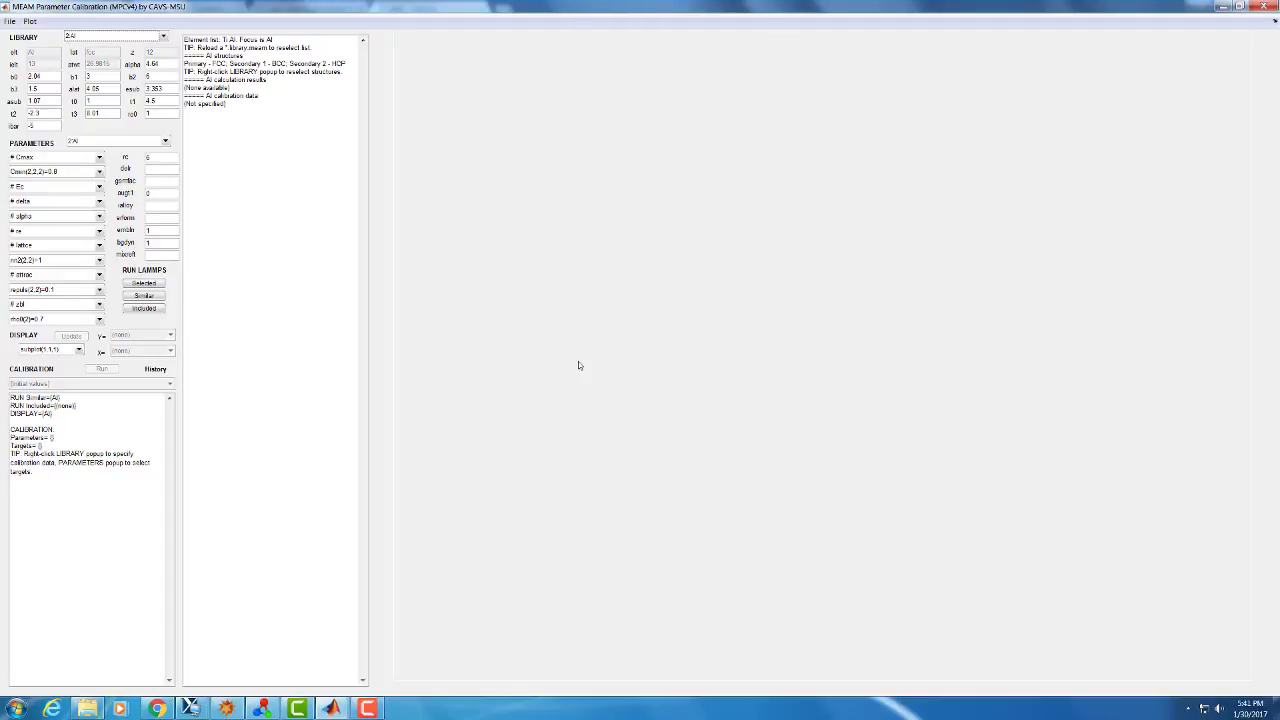
# - Enable the Rose curve and E1 vs. a1 in the single-element plot options
pyautogui.click(29, 24)
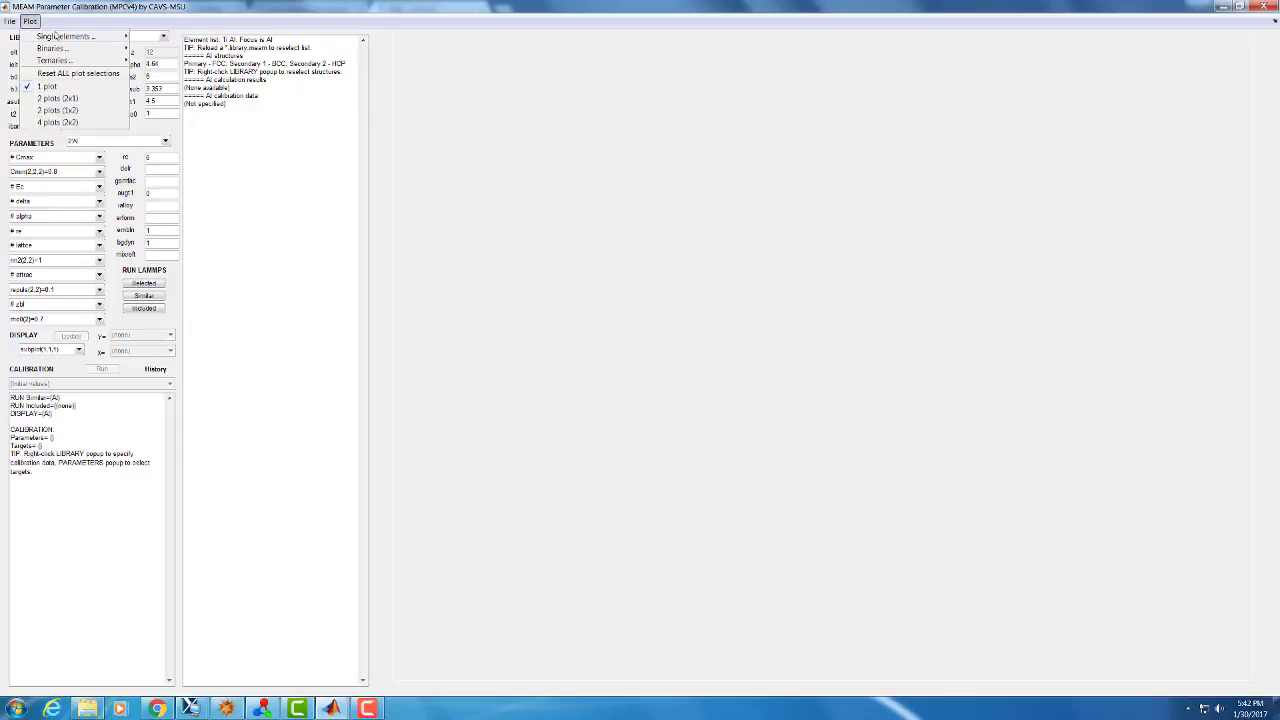
pyautogui.moveTo(57, 41)
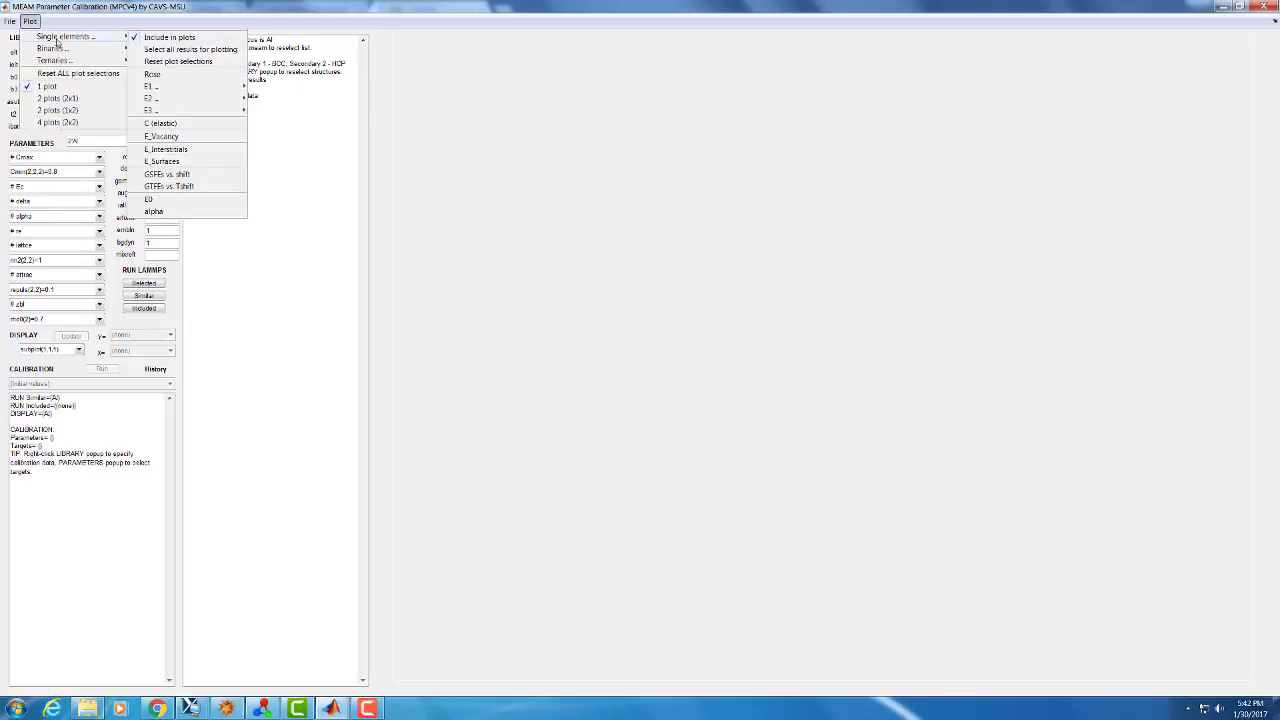
pyautogui.click(166, 78)
pyautogui.click(30, 21)
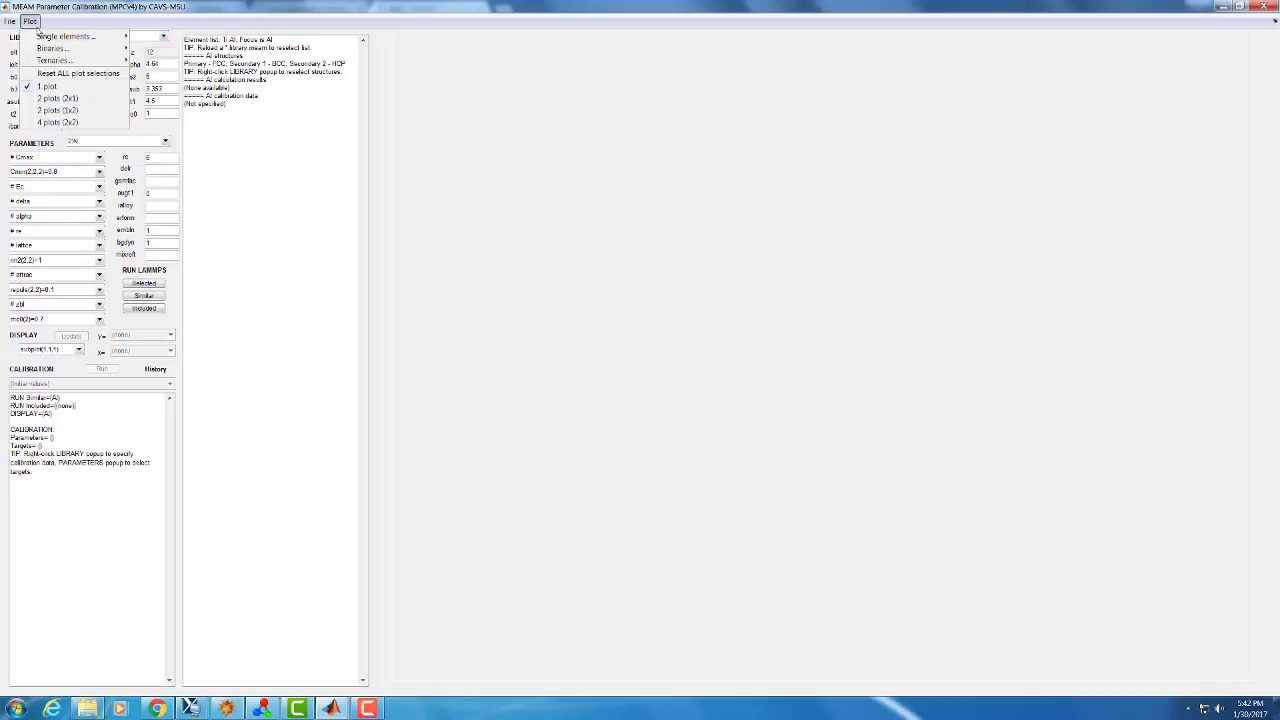
pyautogui.moveTo(176, 92)
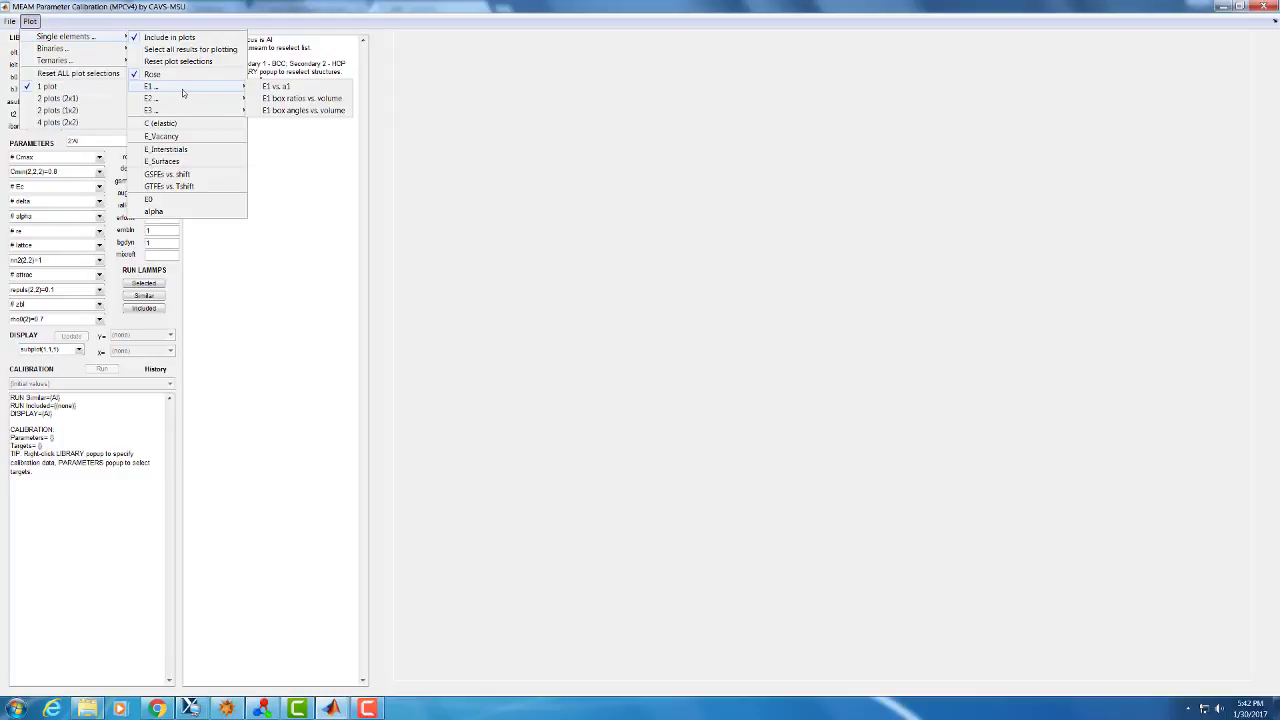
pyautogui.click(286, 88)
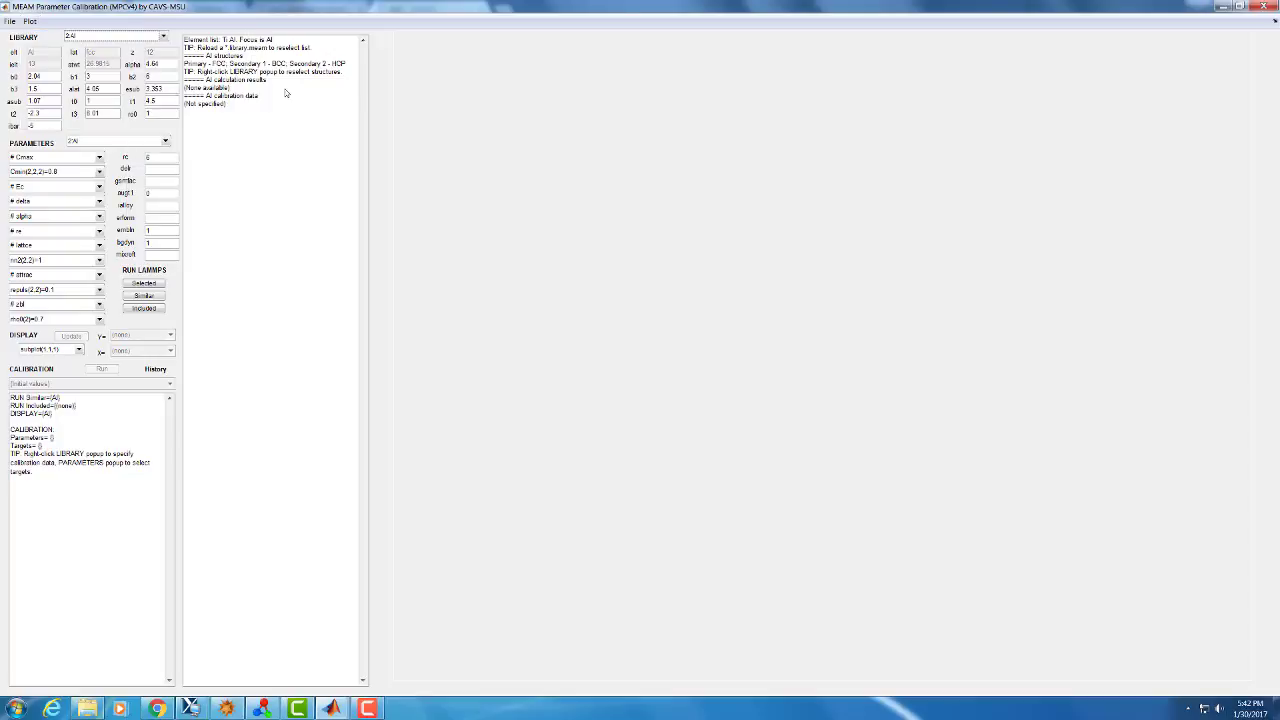
# - Also enable E2 vs. a2 and E3 vs. a3 in the single-element plots
pyautogui.click(30, 21)
pyautogui.moveTo(42, 38)
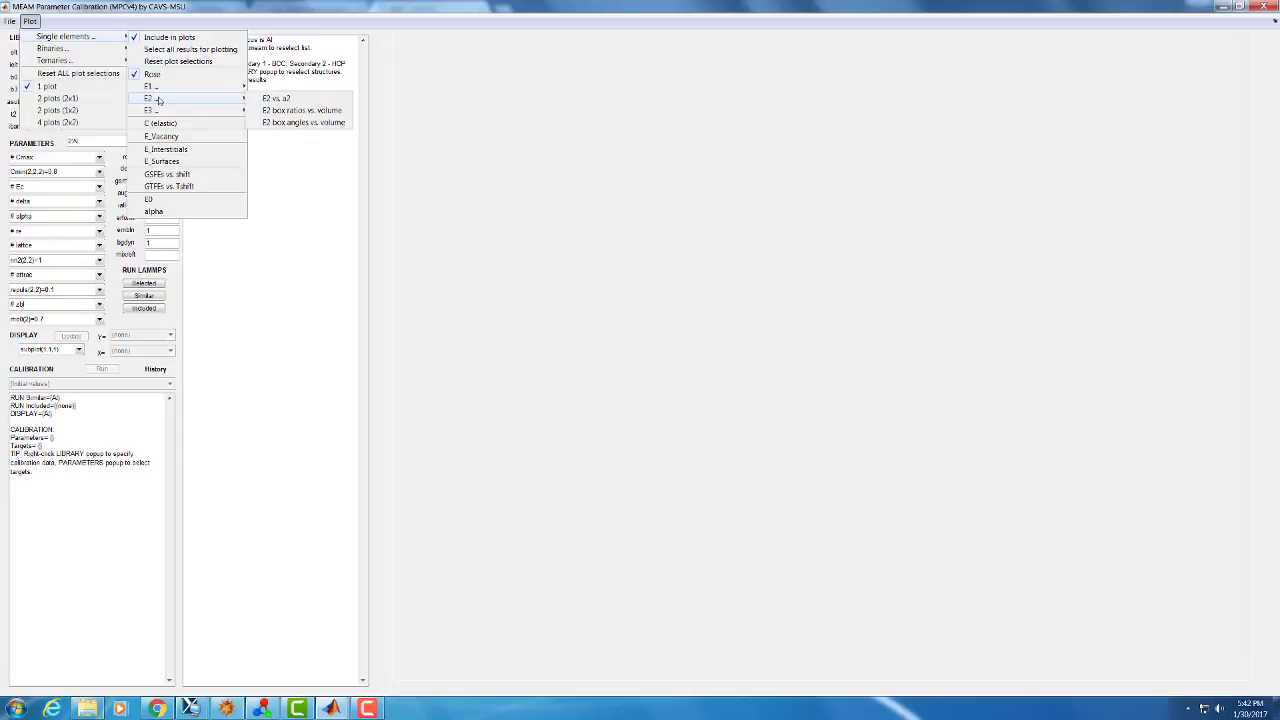
pyautogui.click(280, 100)
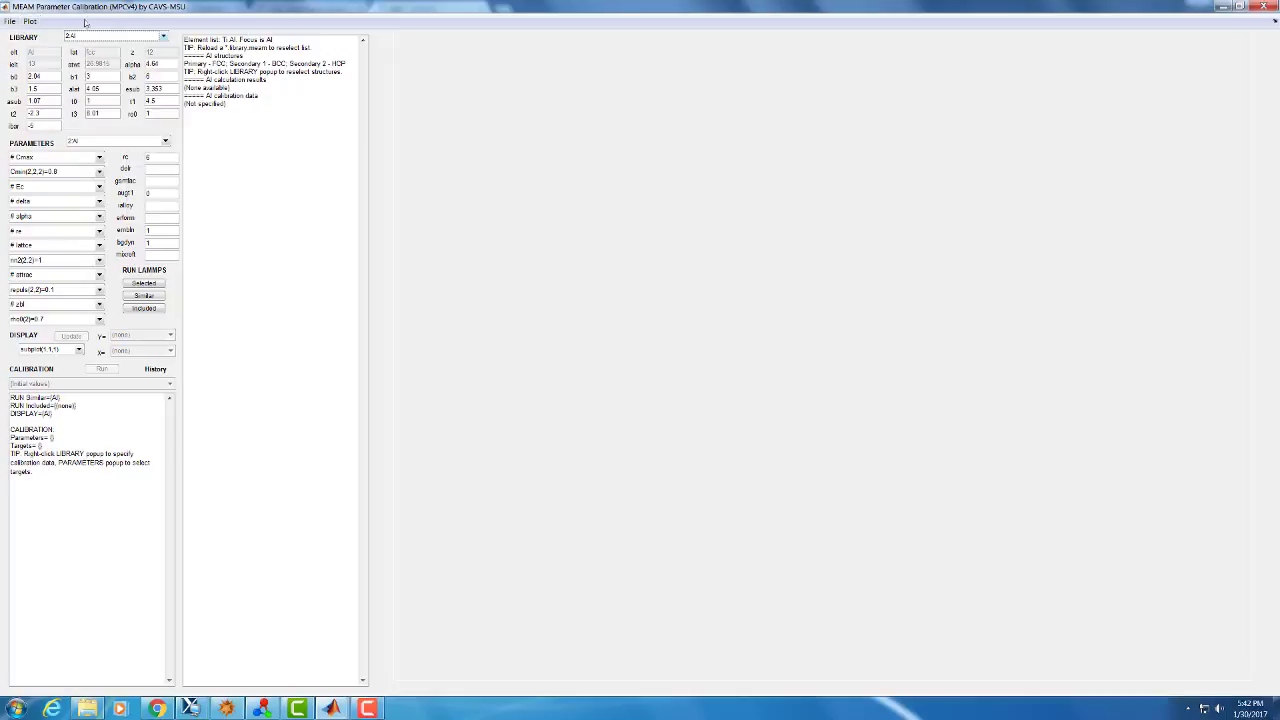
pyautogui.click(38, 22)
pyautogui.moveTo(44, 37)
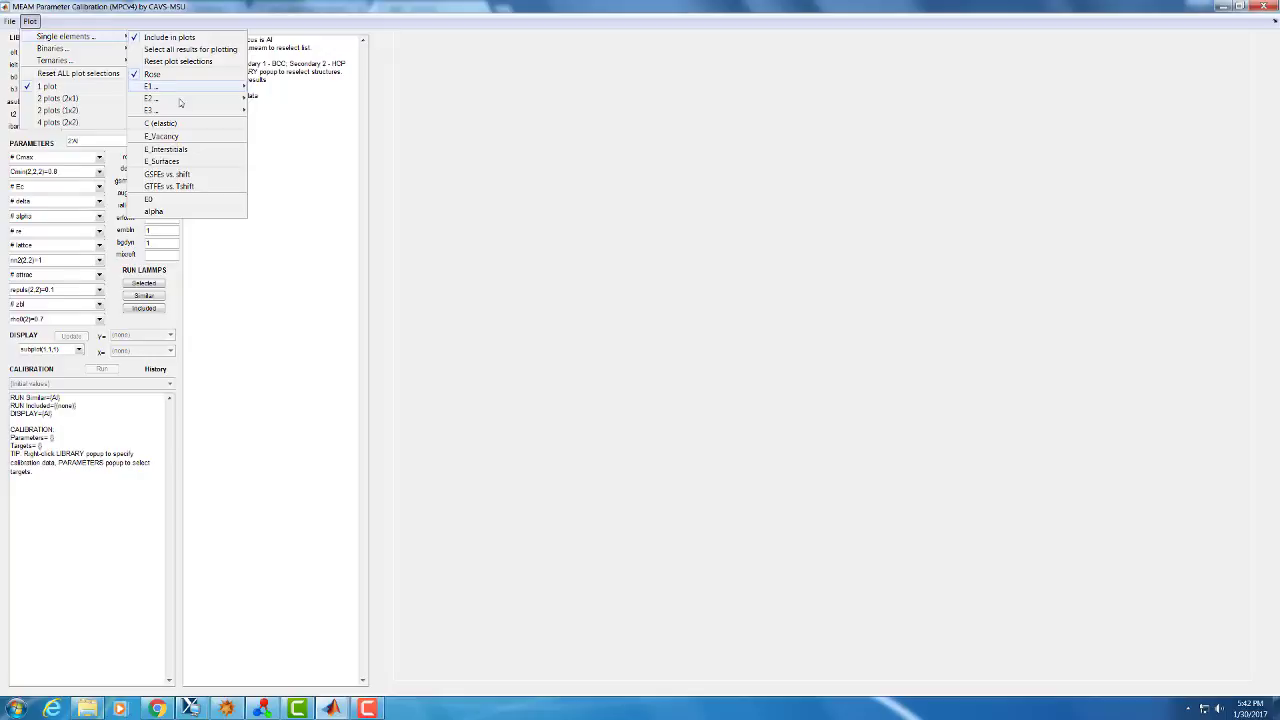
pyautogui.moveTo(182, 114)
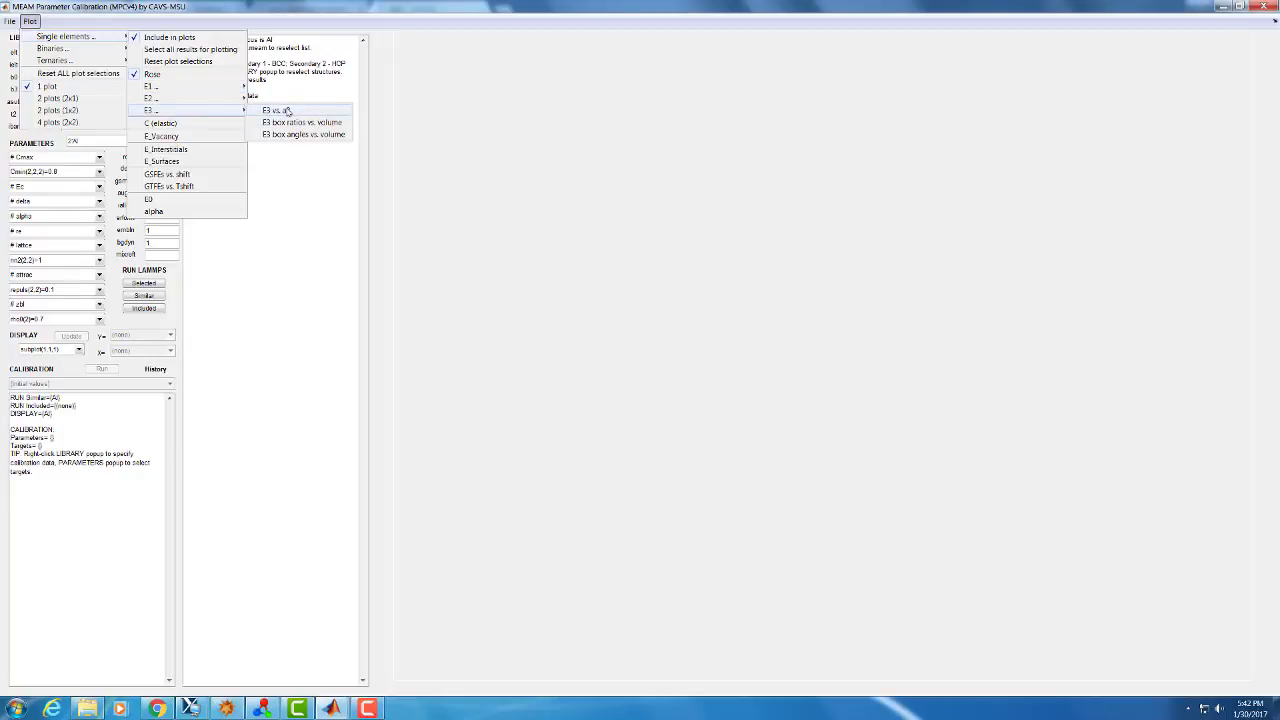
pyautogui.click(287, 111)
pyautogui.click(30, 21)
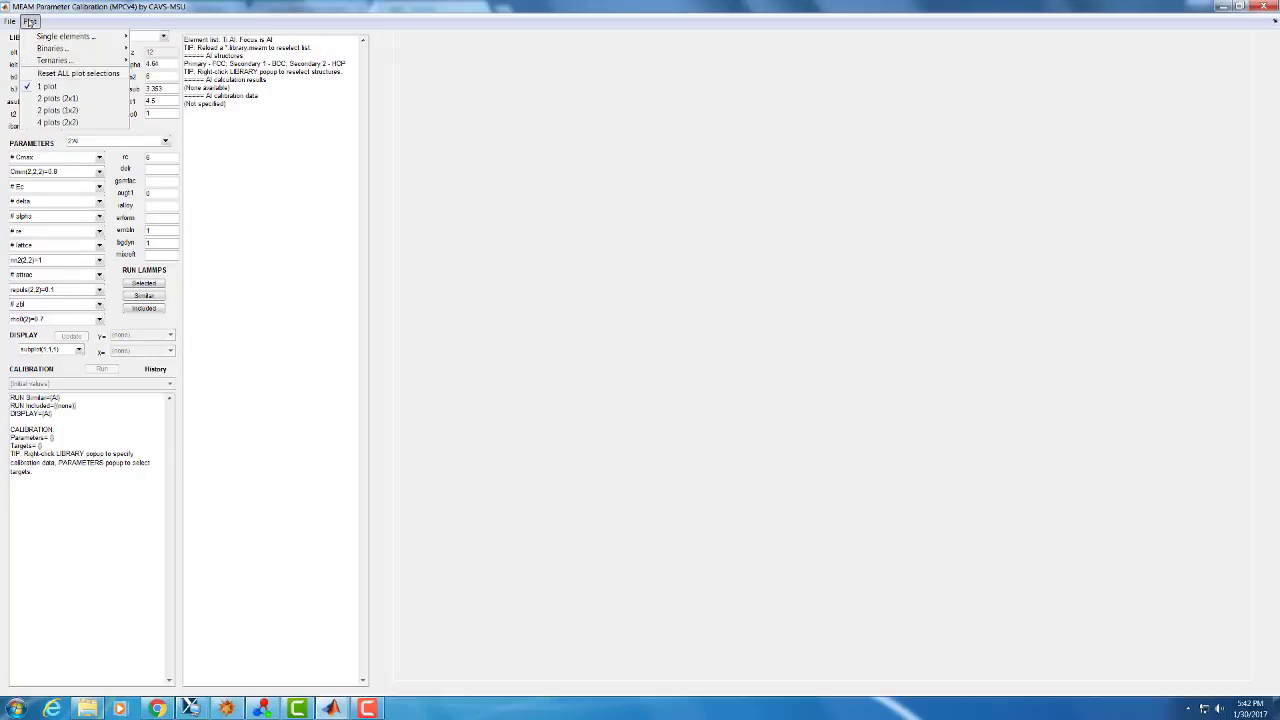
pyautogui.moveTo(45, 37)
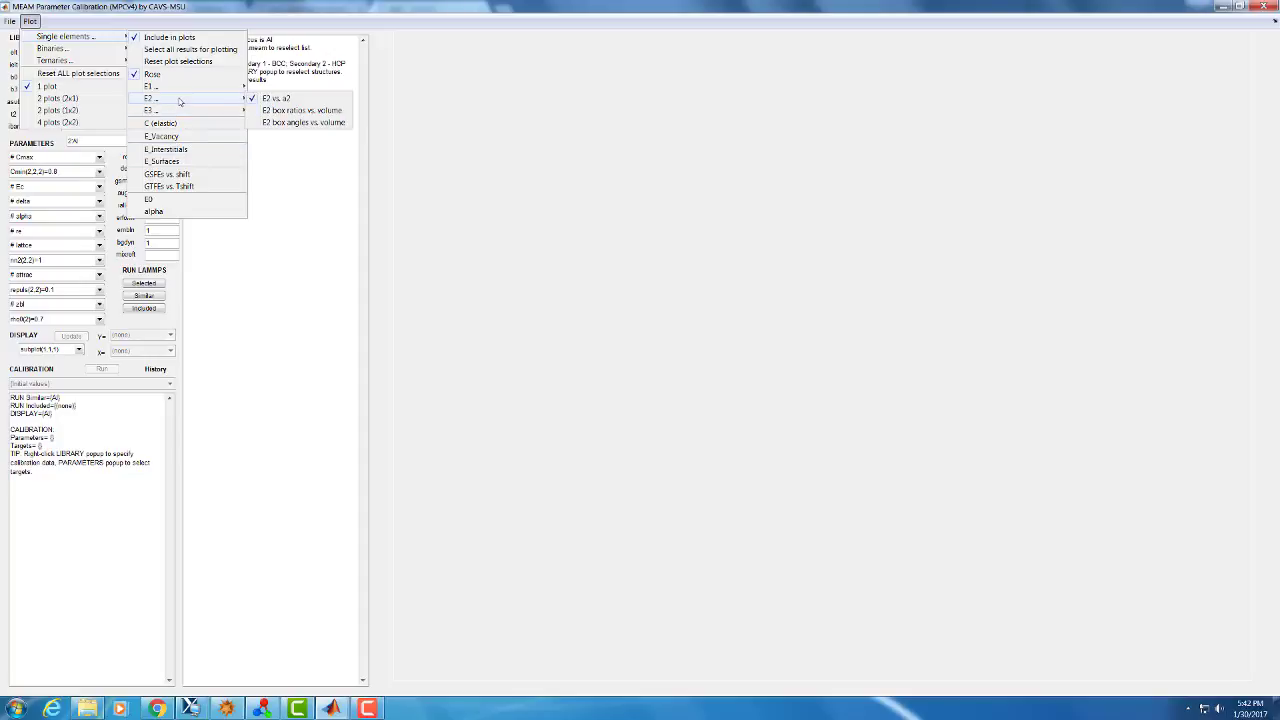
pyautogui.moveTo(180, 113)
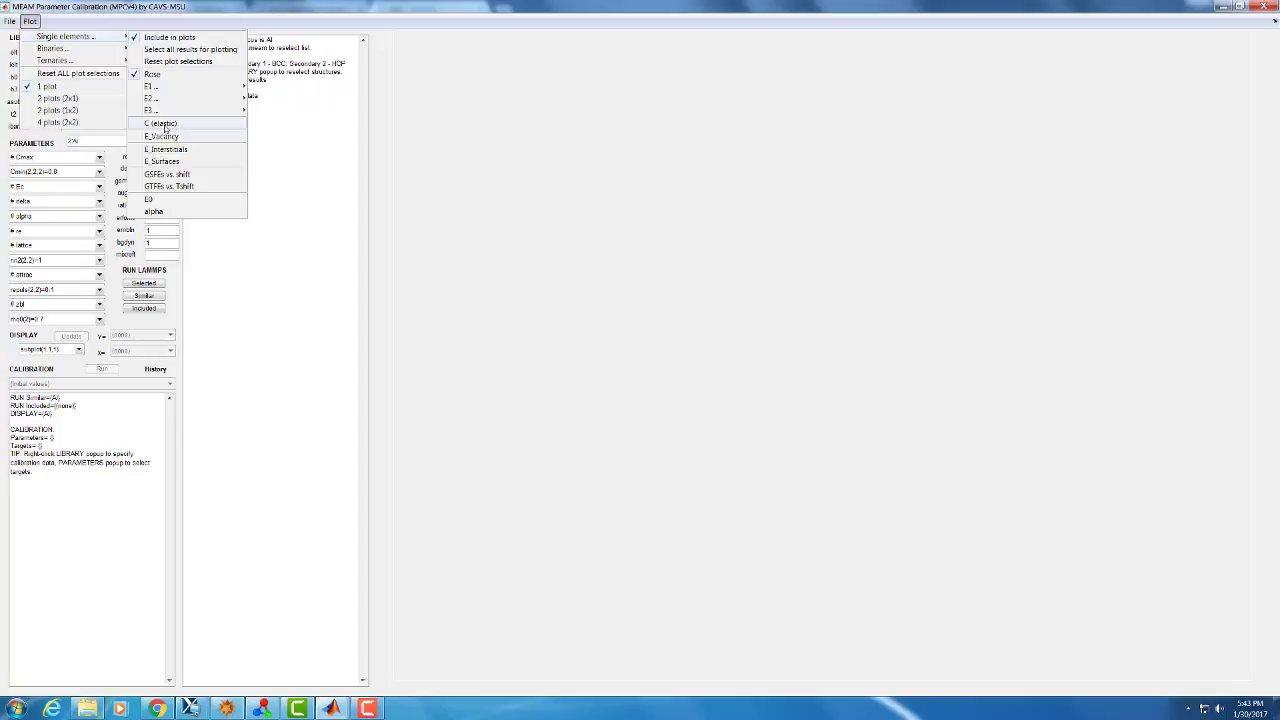
pyautogui.click(162, 127)
pyautogui.click(30, 21)
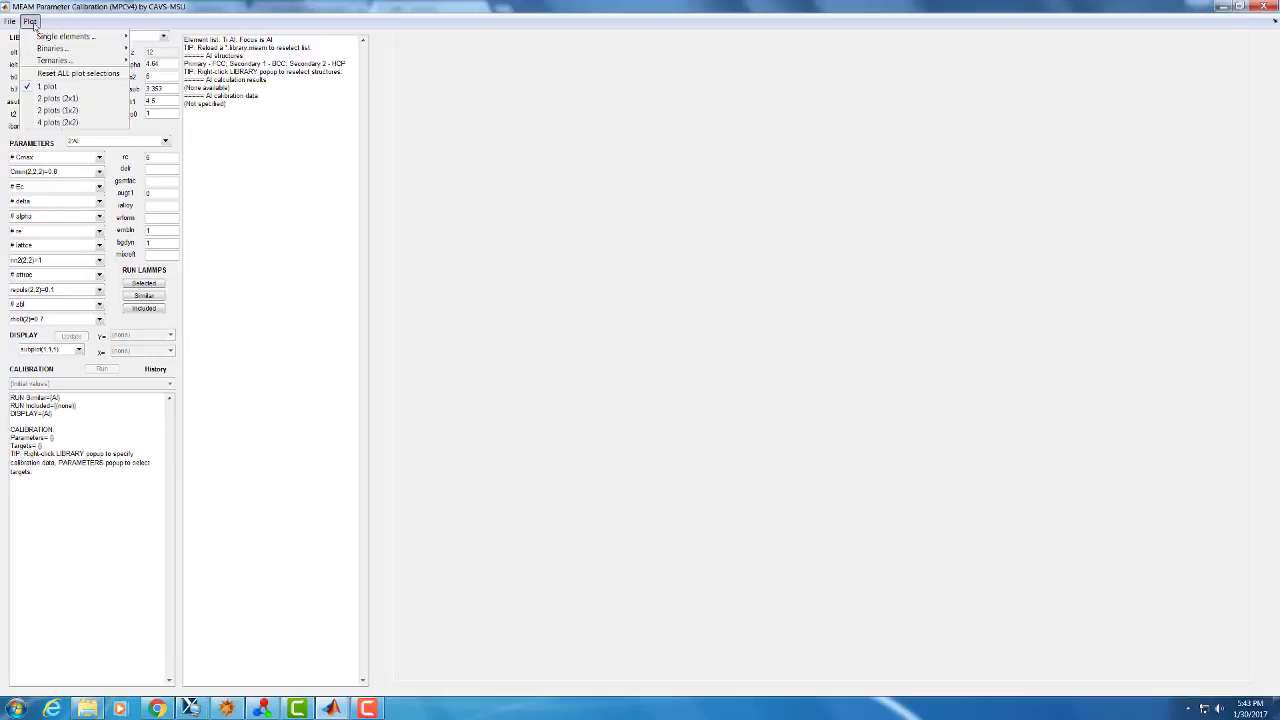
pyautogui.moveTo(65, 36)
pyautogui.moveTo(206, 94)
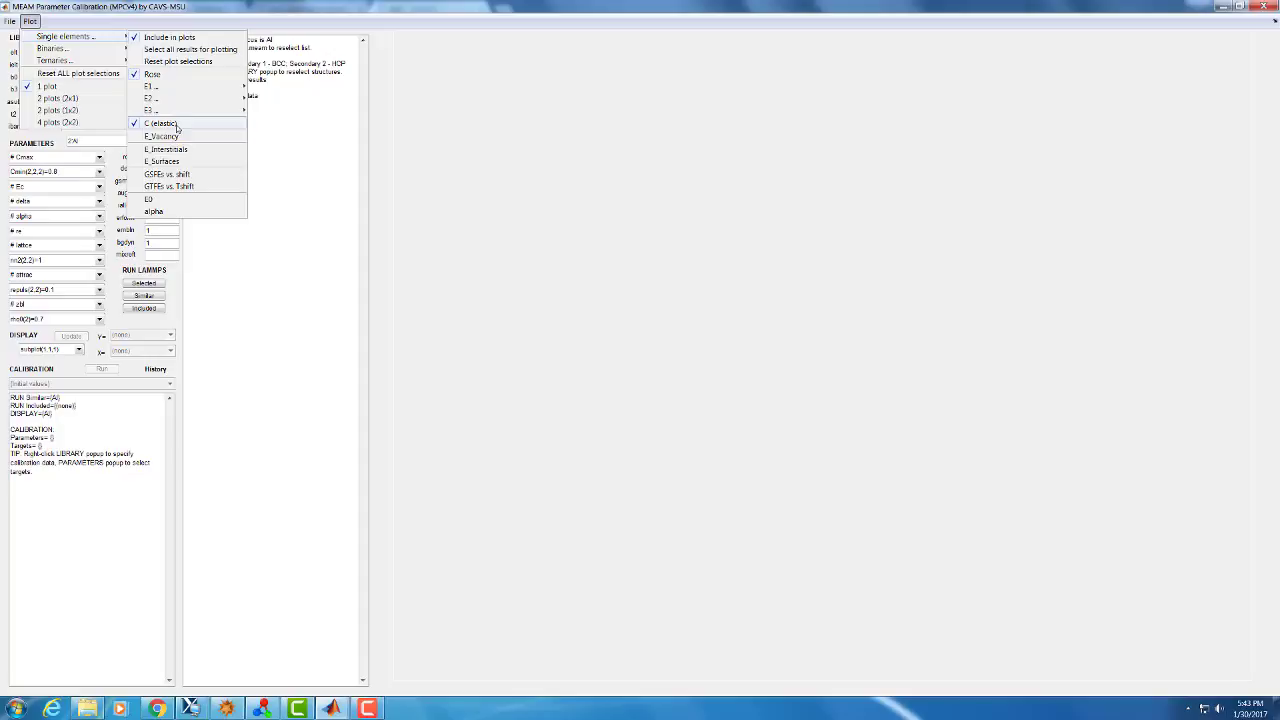
pyautogui.click(133, 5)
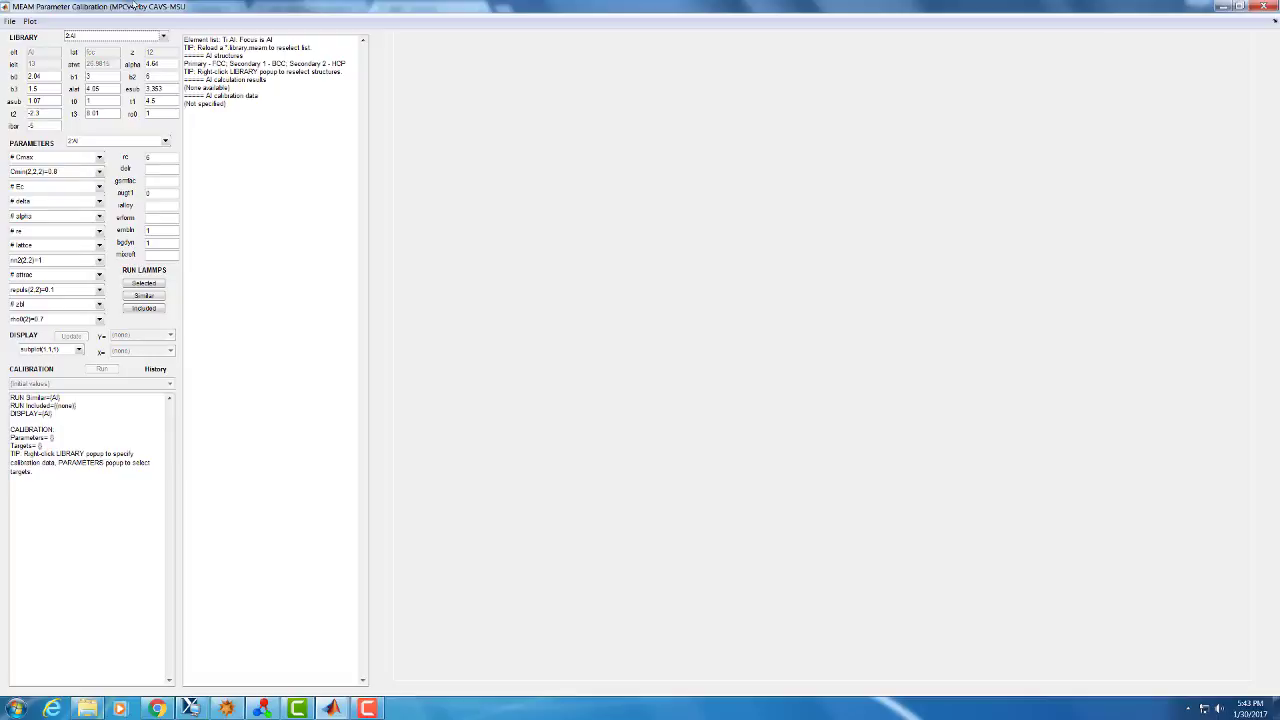
# - Run LAMMPS on the selected Al structures to produce the FCC, BCC and HCP energy-volume plot
pyautogui.click(143, 284)
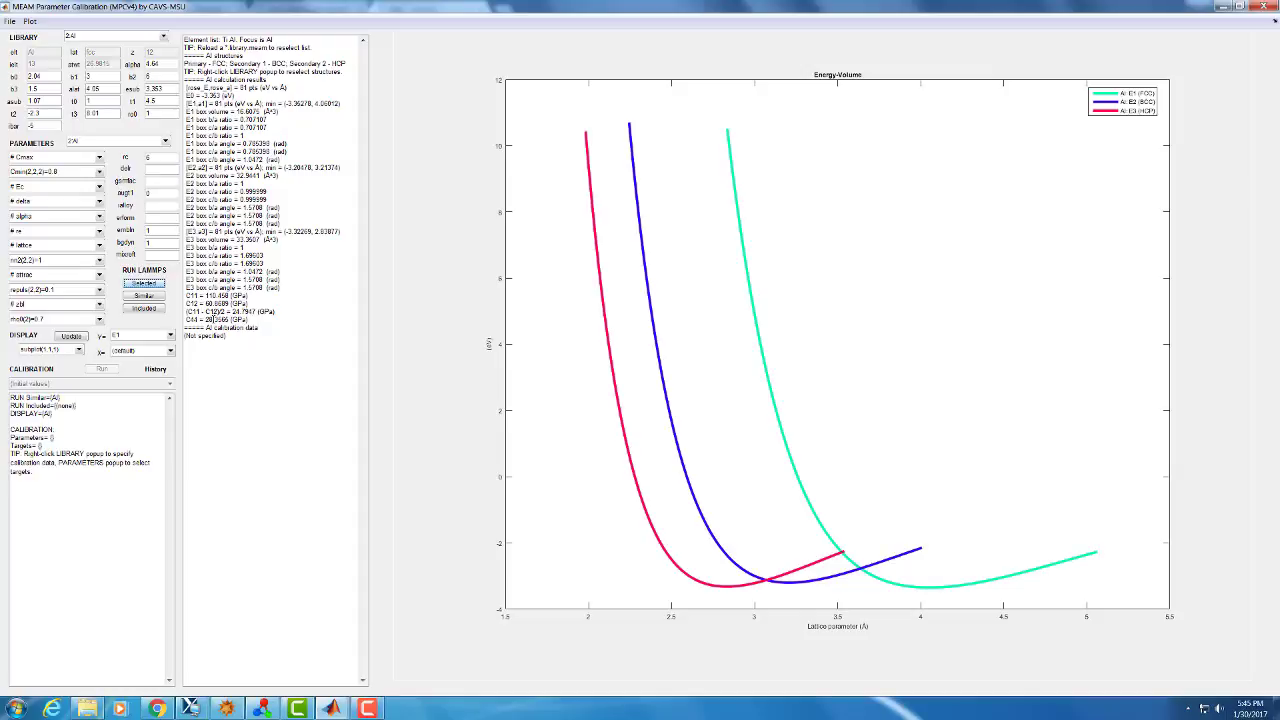
# - Enter SUMMARY_final_FCC as Al's E1 vs. a1 calibration data, with the file filter set to All Files
pyautogui.rightClick(139, 39)
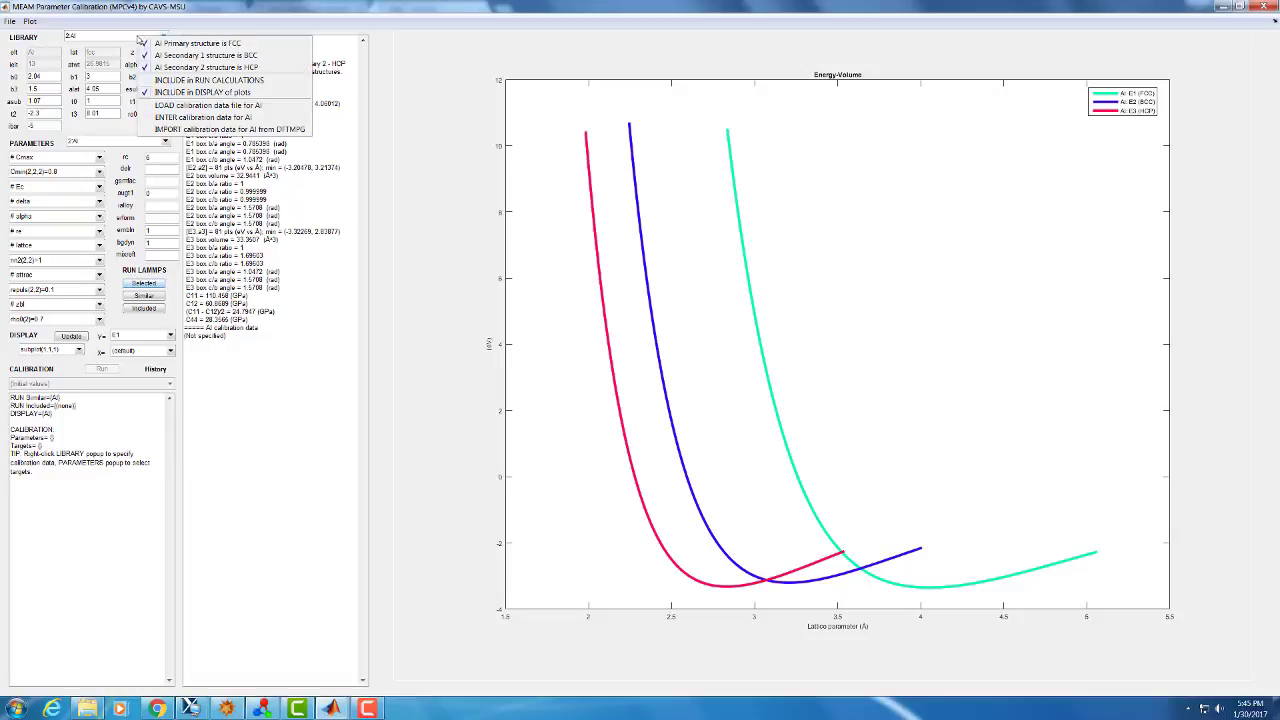
pyautogui.click(237, 117)
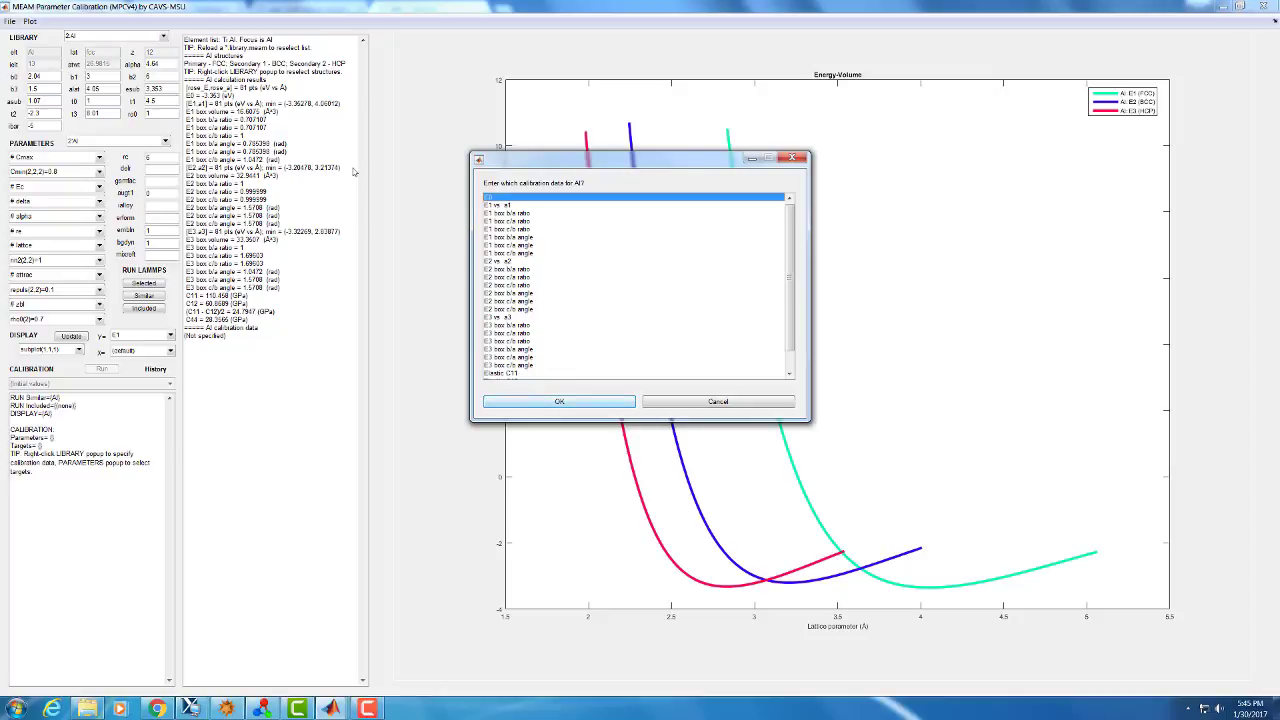
pyautogui.click(511, 205)
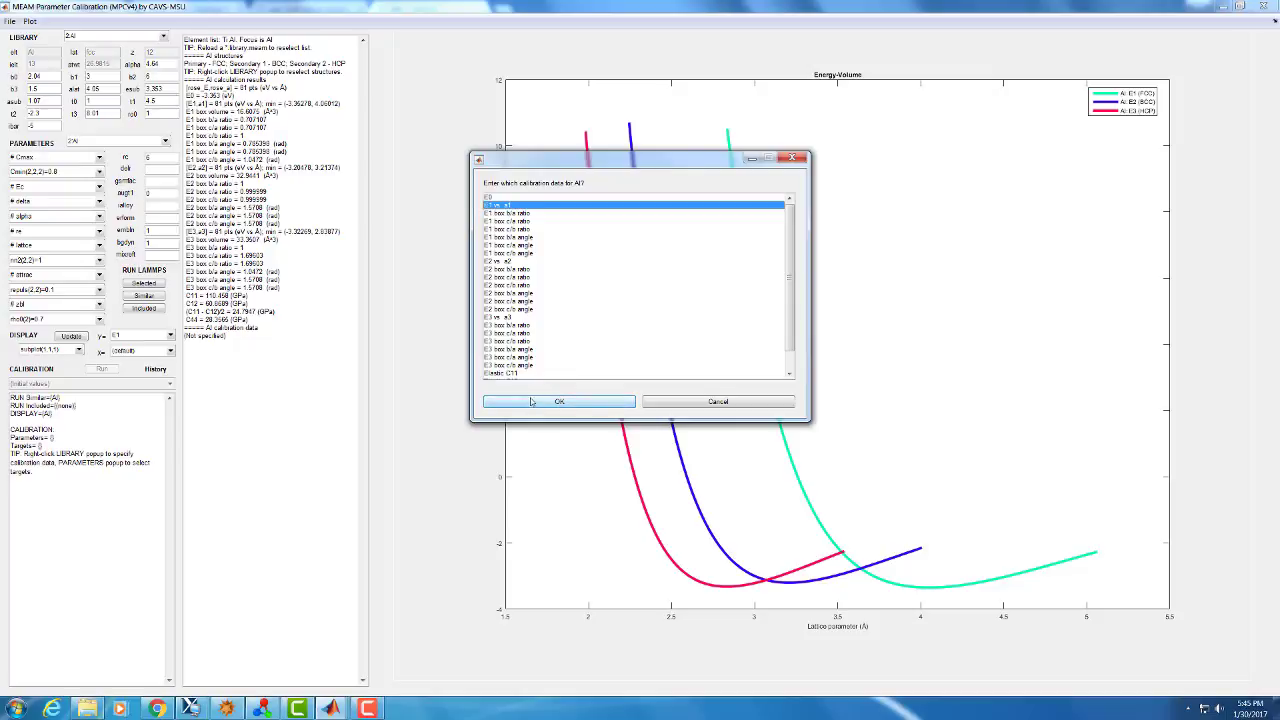
pyautogui.click(568, 403)
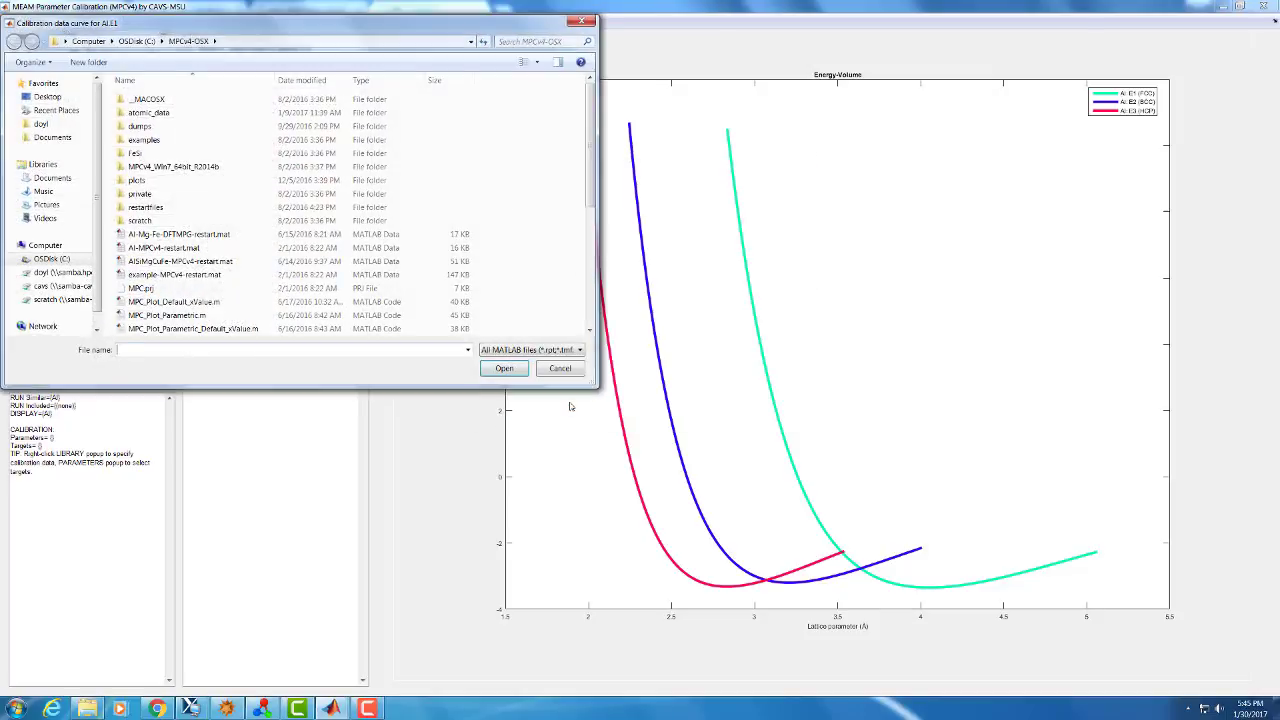
pyautogui.click(528, 350)
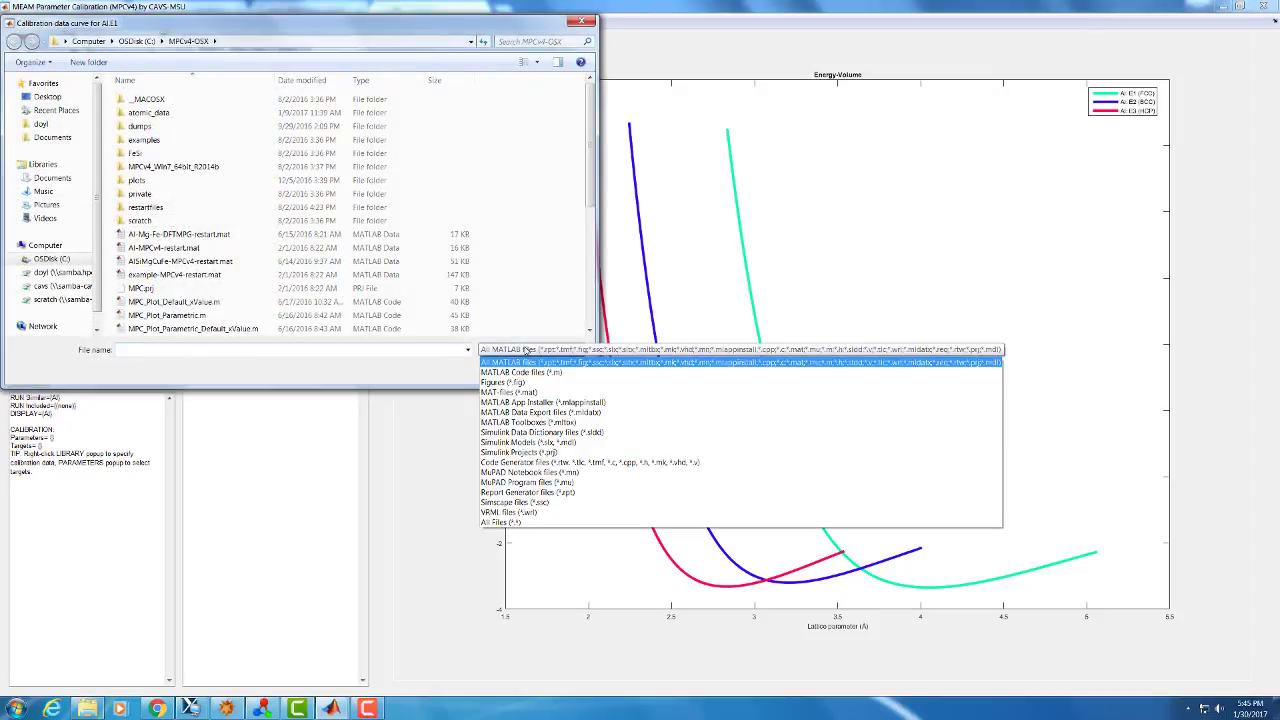
pyautogui.click(496, 523)
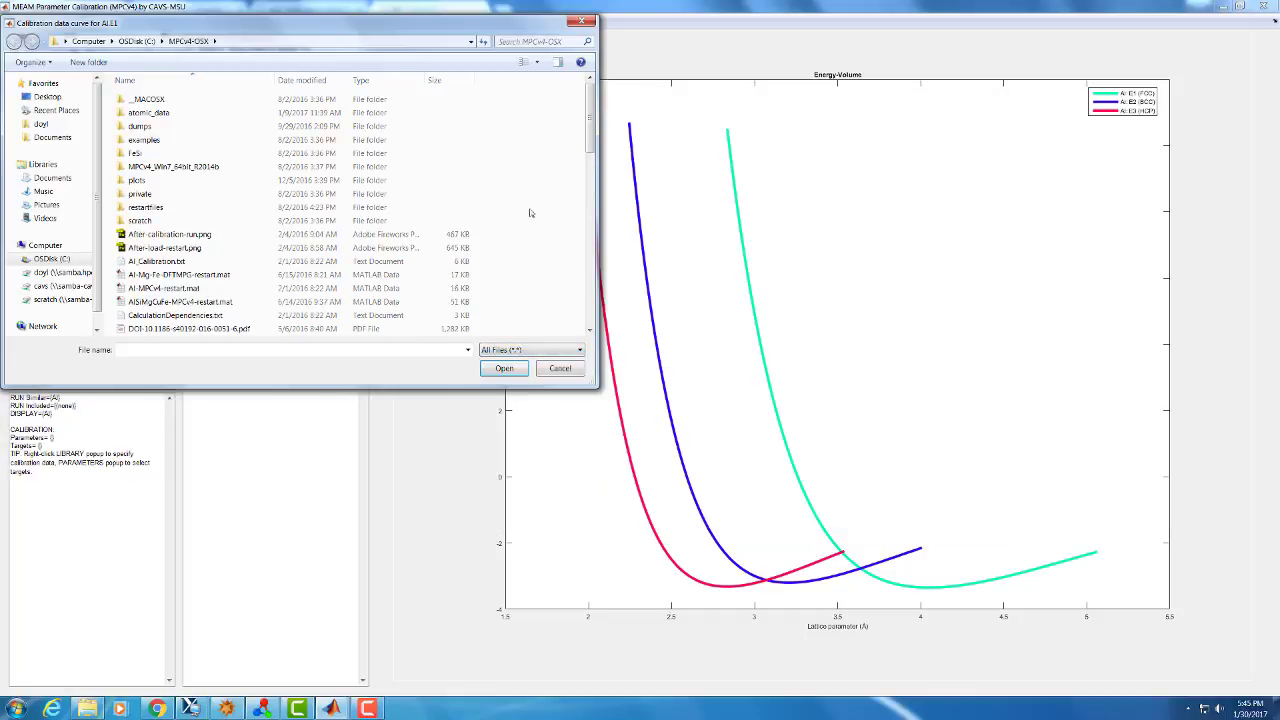
pyautogui.moveTo(590, 120); pyautogui.dragTo(607, 315)
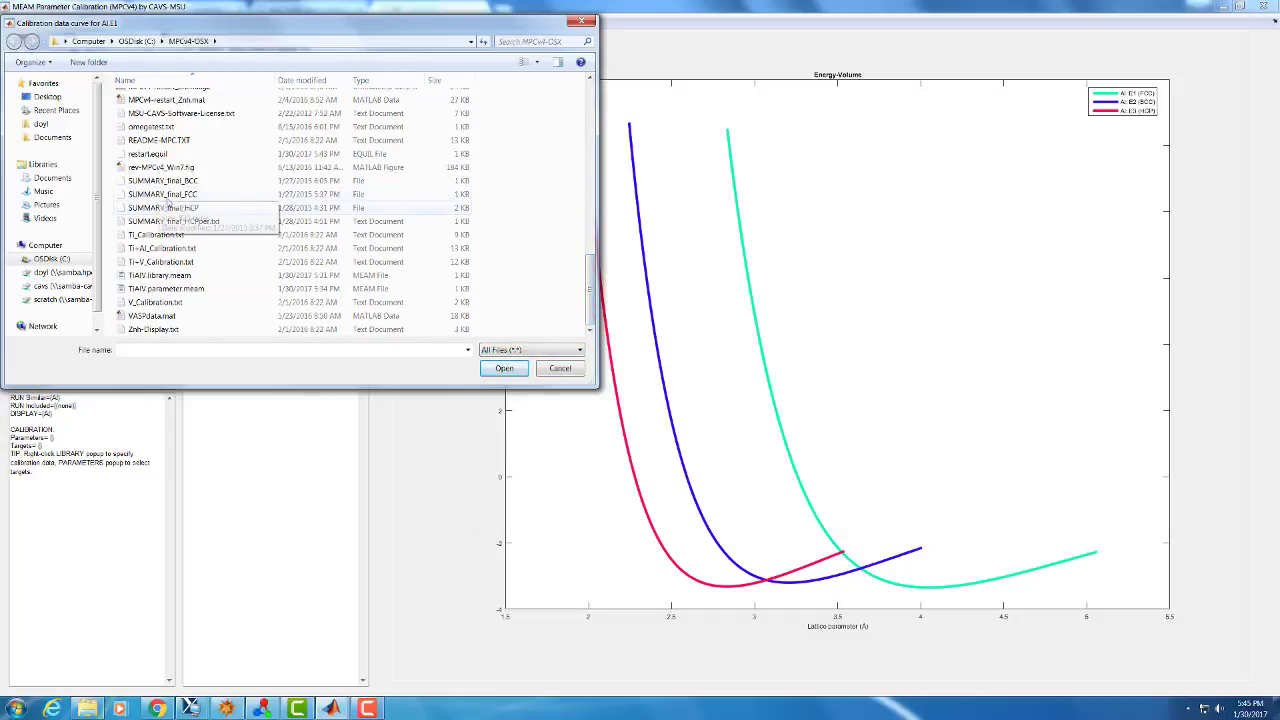
pyautogui.click(168, 196)
pyautogui.click(512, 376)
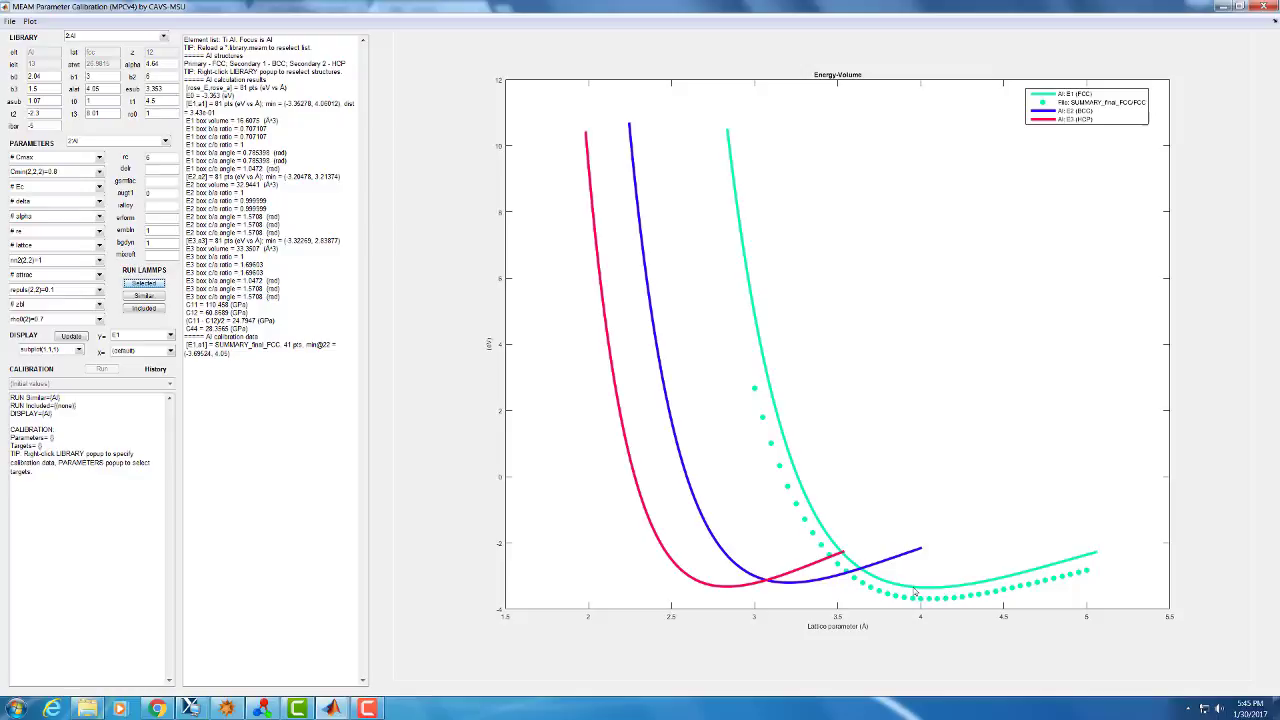
# - Enter SUMMARY_final_BCC as Al's E2 vs. a2 calibration data
pyautogui.rightClick(116, 40)
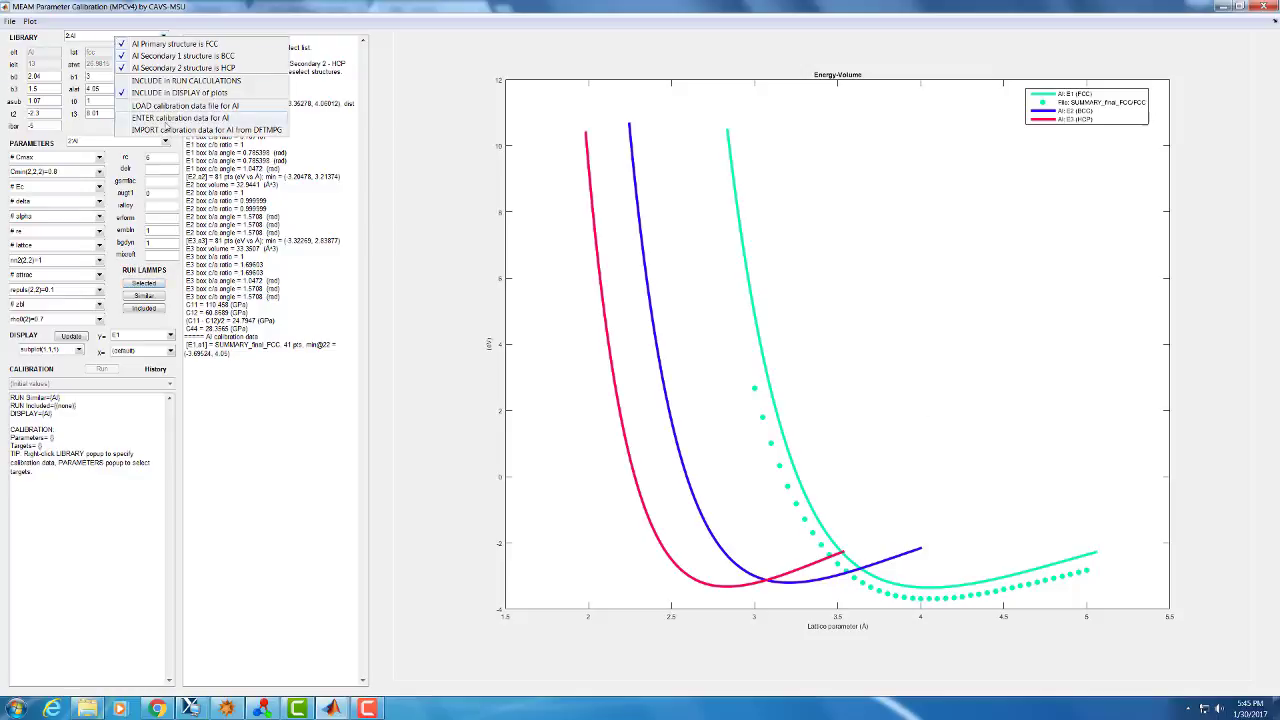
pyautogui.click(168, 118)
pyautogui.click(510, 265)
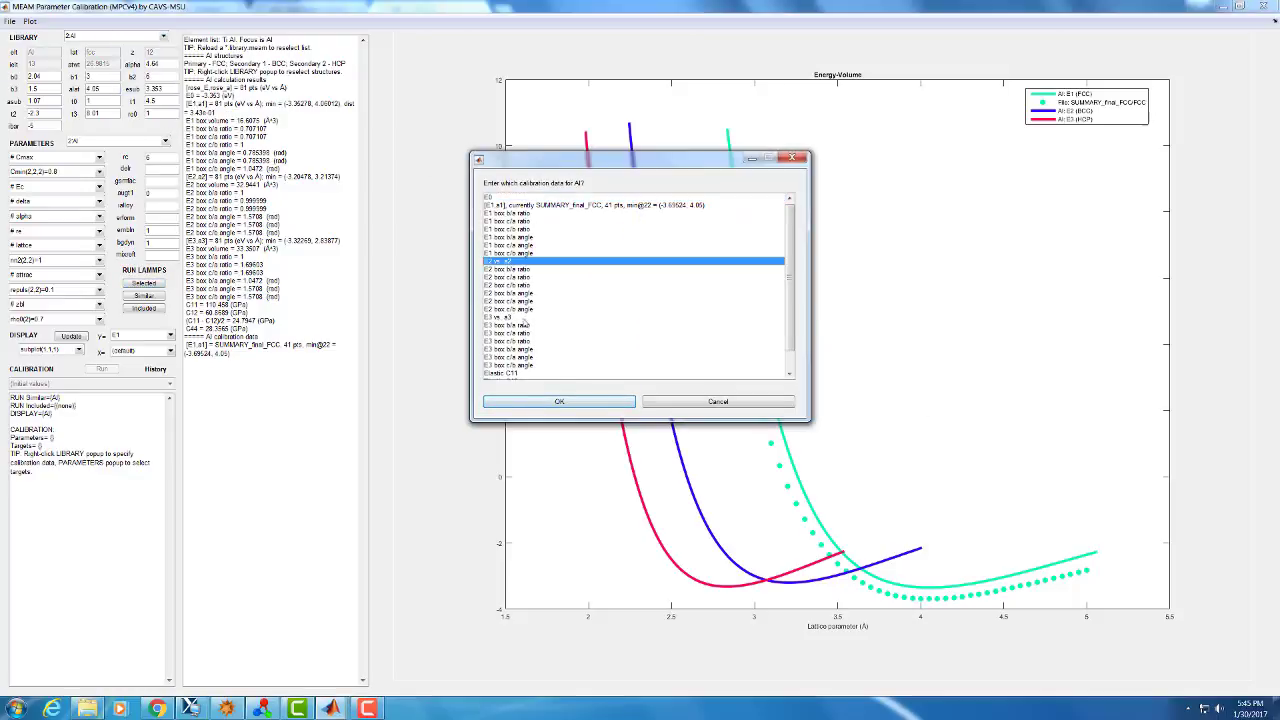
pyautogui.click(531, 400)
pyautogui.click(519, 349)
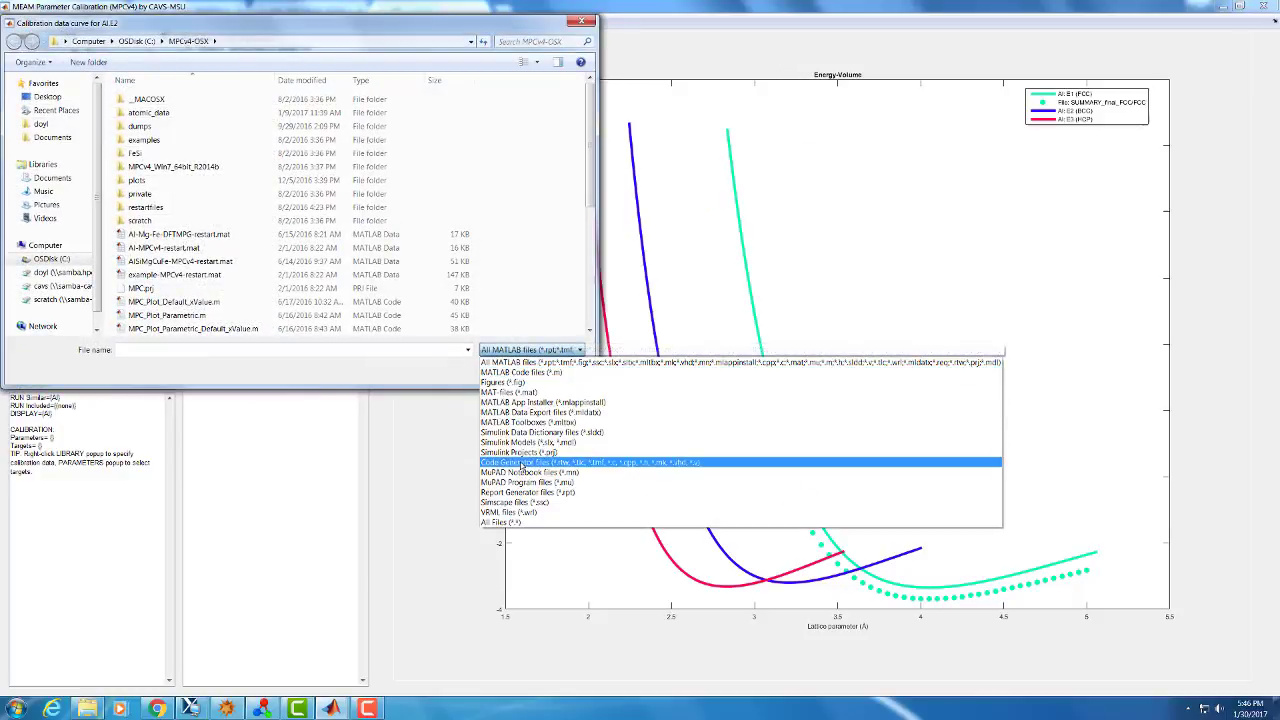
pyautogui.click(489, 524)
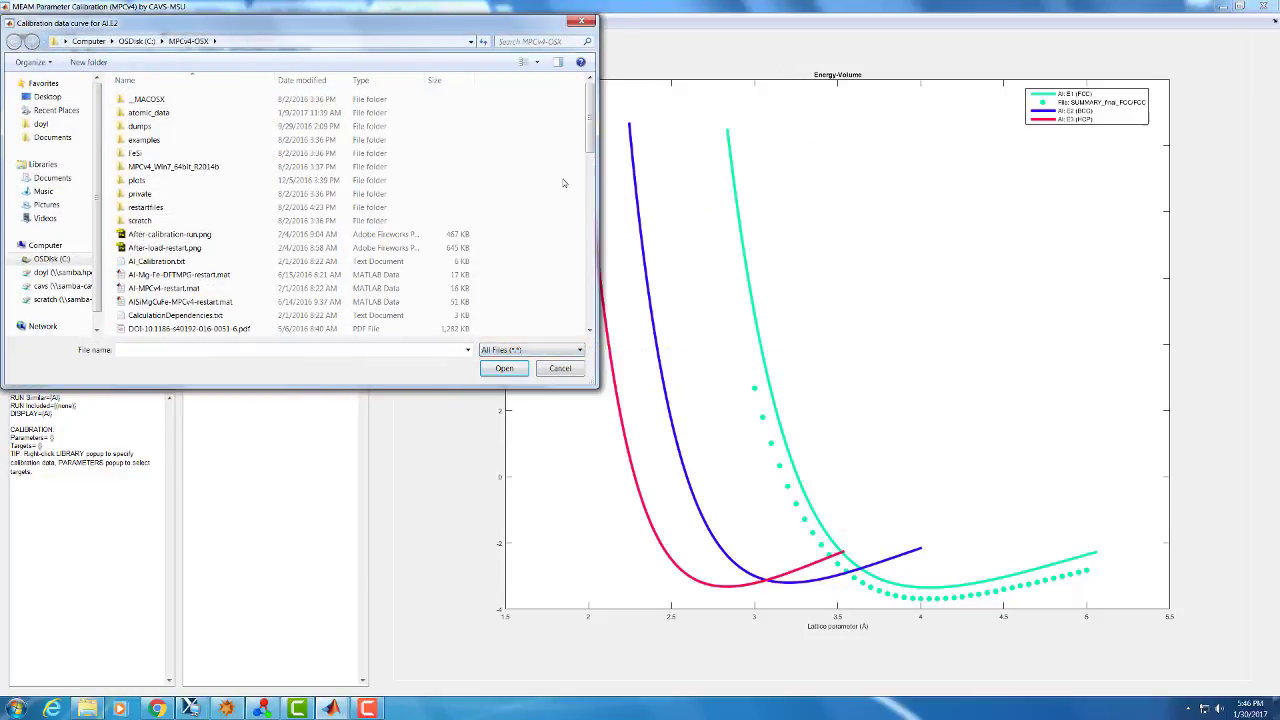
pyautogui.scroll(-15, 430, 115)
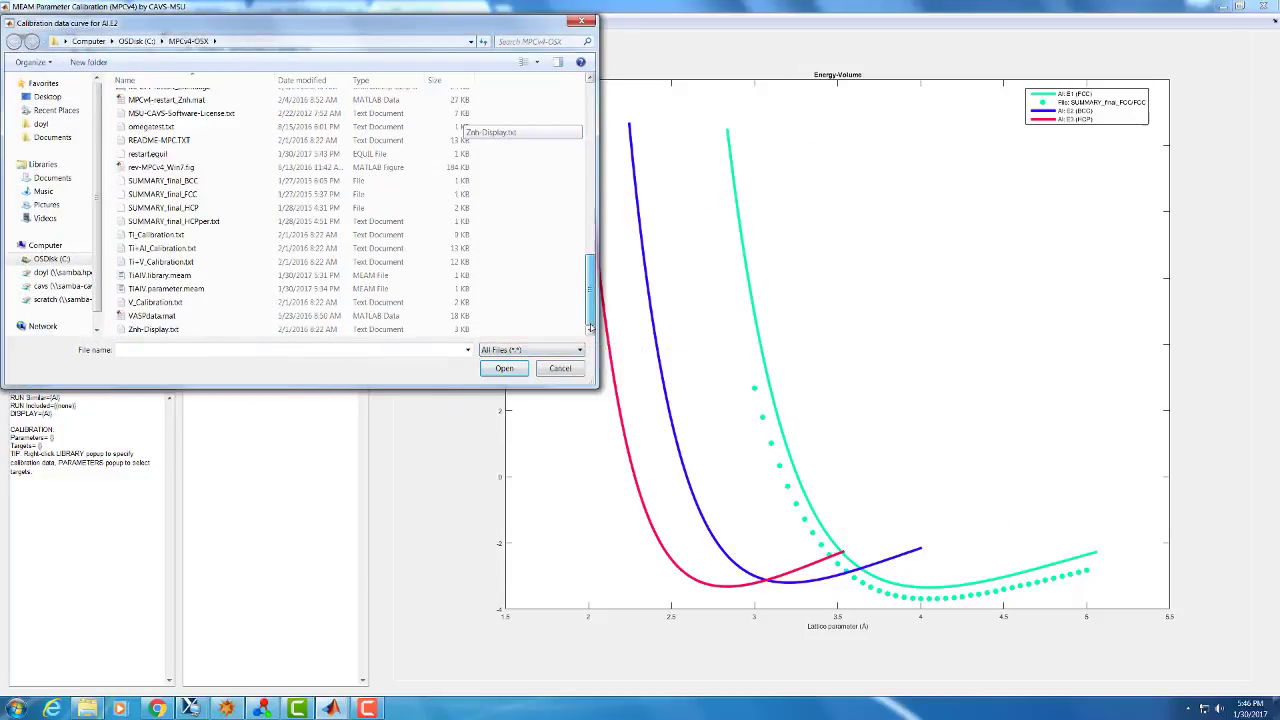
pyautogui.click(210, 181)
pyautogui.click(497, 372)
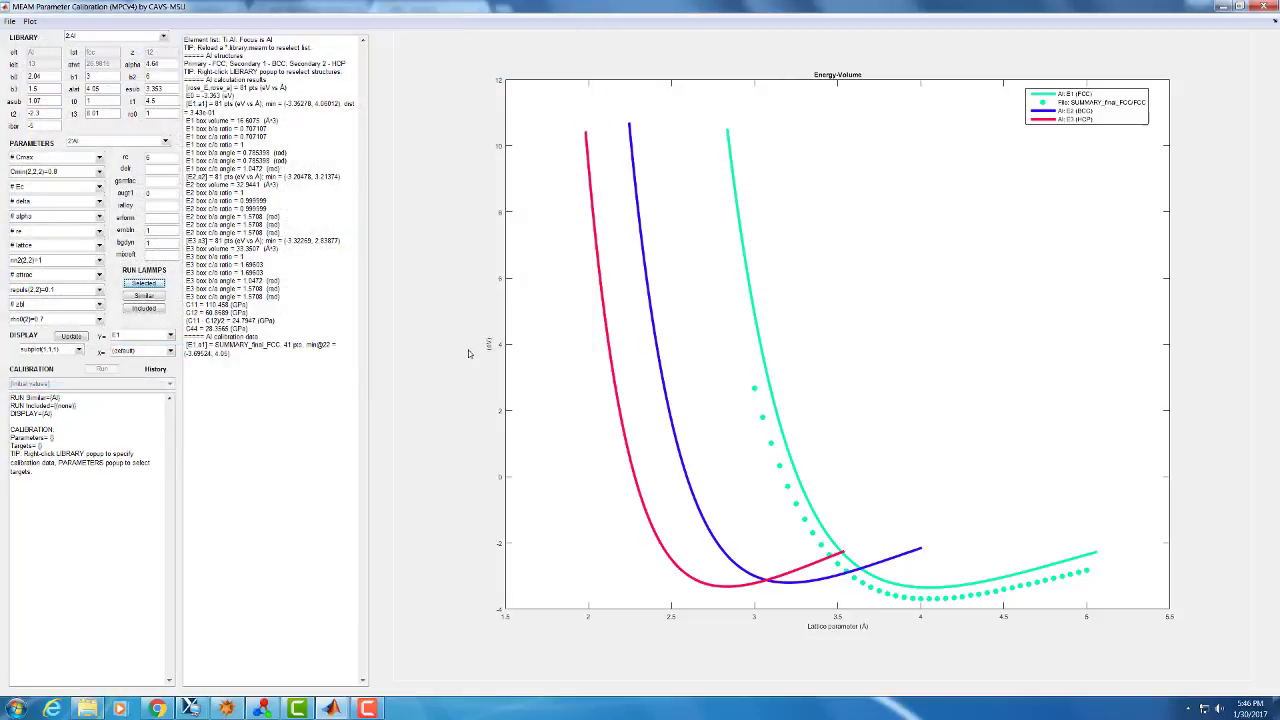
# - Enter SUMMARY_final_HCPper.txt as Al's E3 vs. a3 calibration data
pyautogui.rightClick(147, 43)
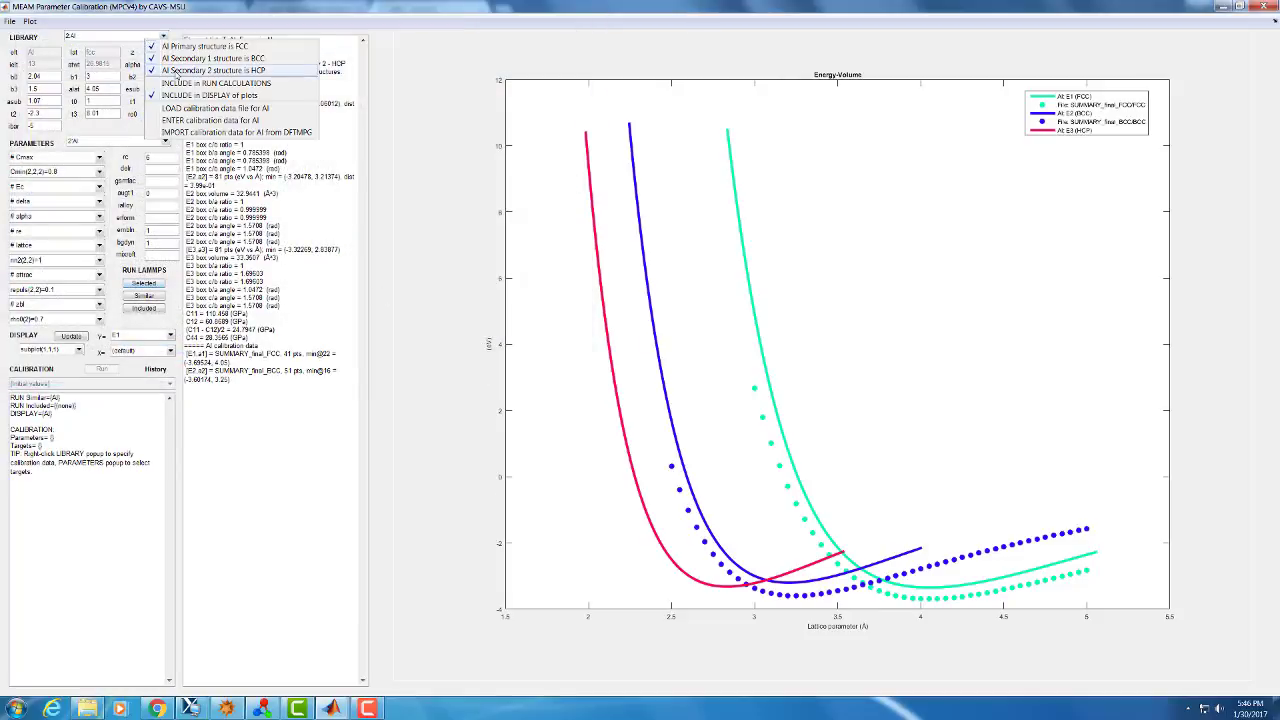
pyautogui.click(186, 120)
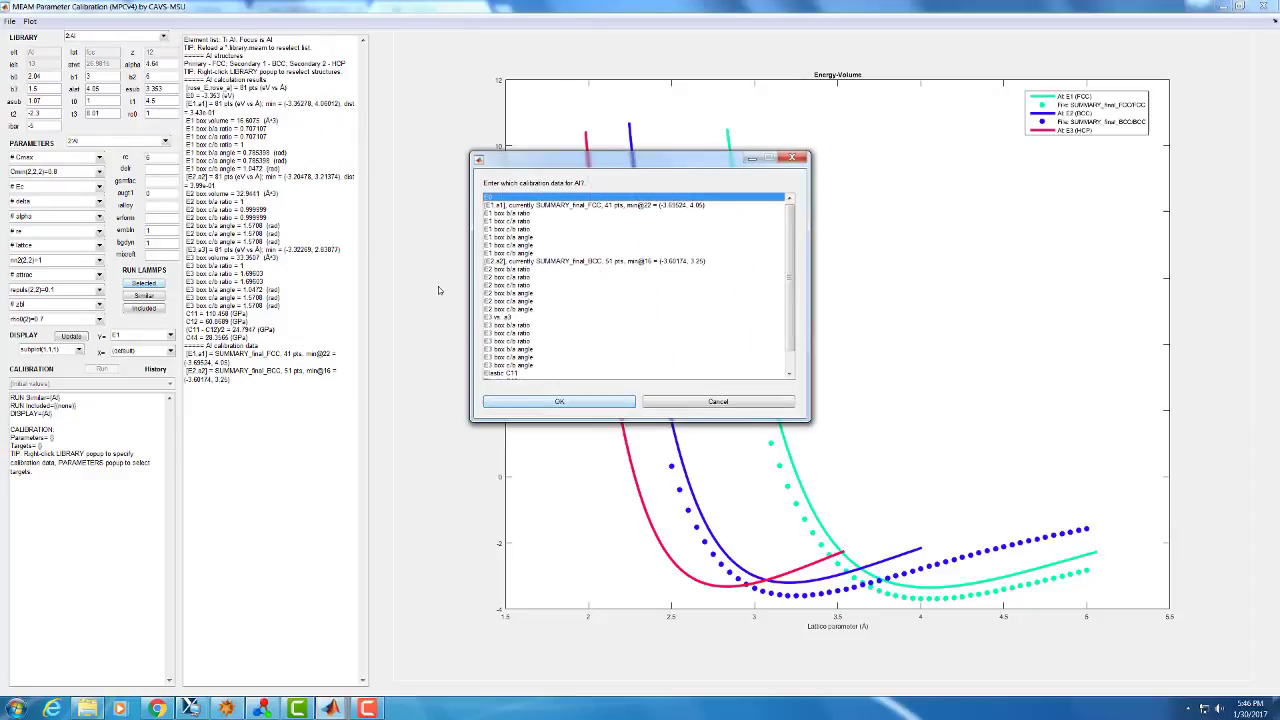
pyautogui.click(502, 317)
pyautogui.click(523, 402)
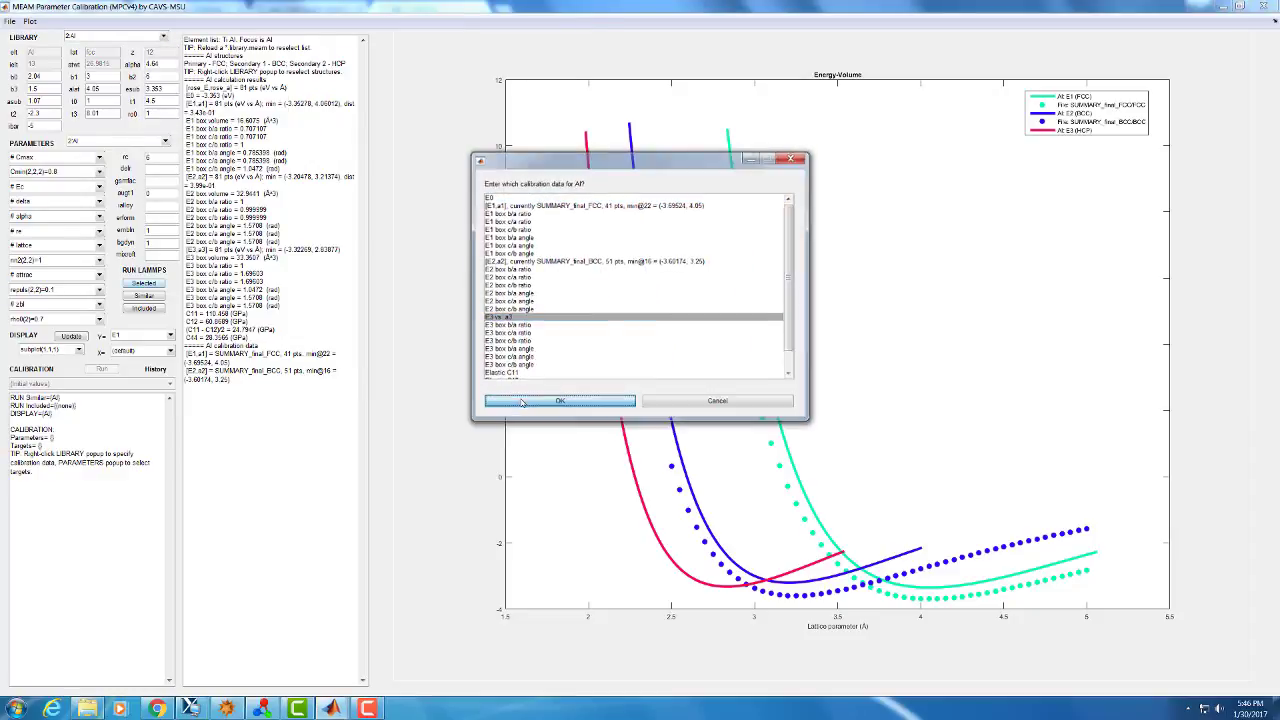
pyautogui.click(540, 350)
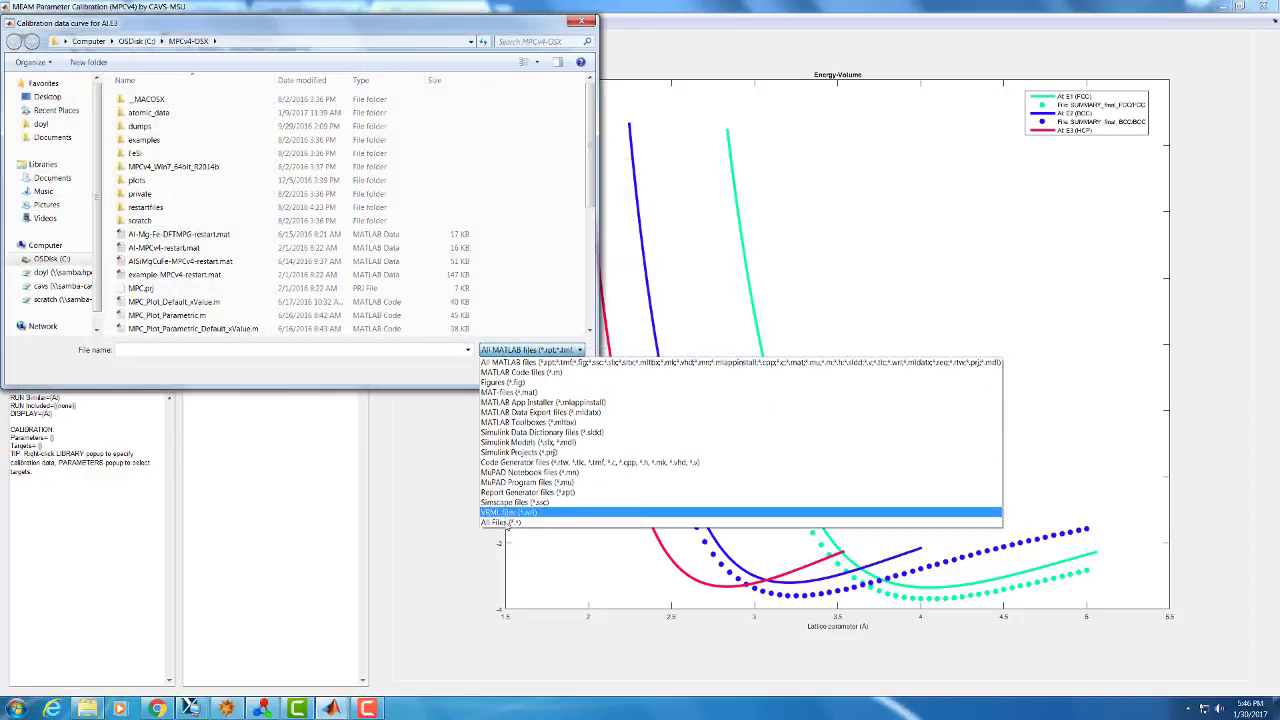
pyautogui.click(505, 524)
pyautogui.moveTo(590, 125); pyautogui.dragTo(590, 295)
pyautogui.click(312, 222)
pyautogui.click(493, 372)
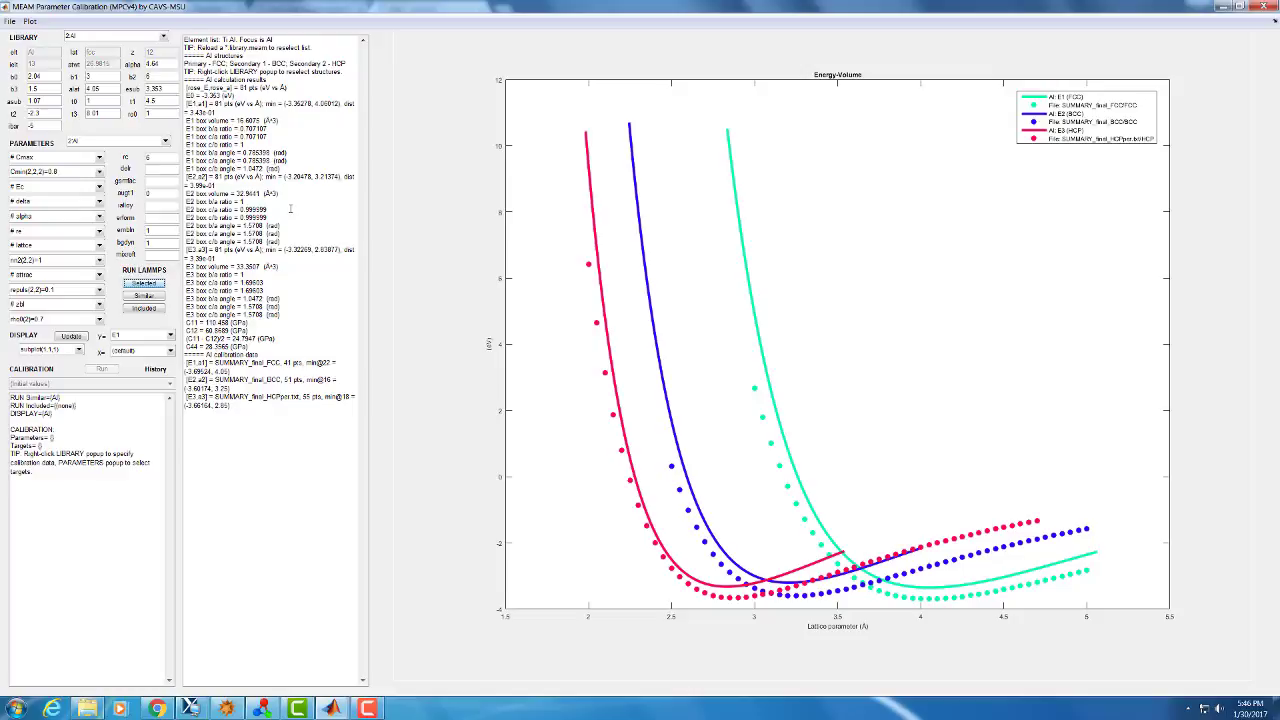
# - Enter an Elastic C11 calibration target of 110 for Al from the LIBRARY menu
pyautogui.rightClick(133, 37)
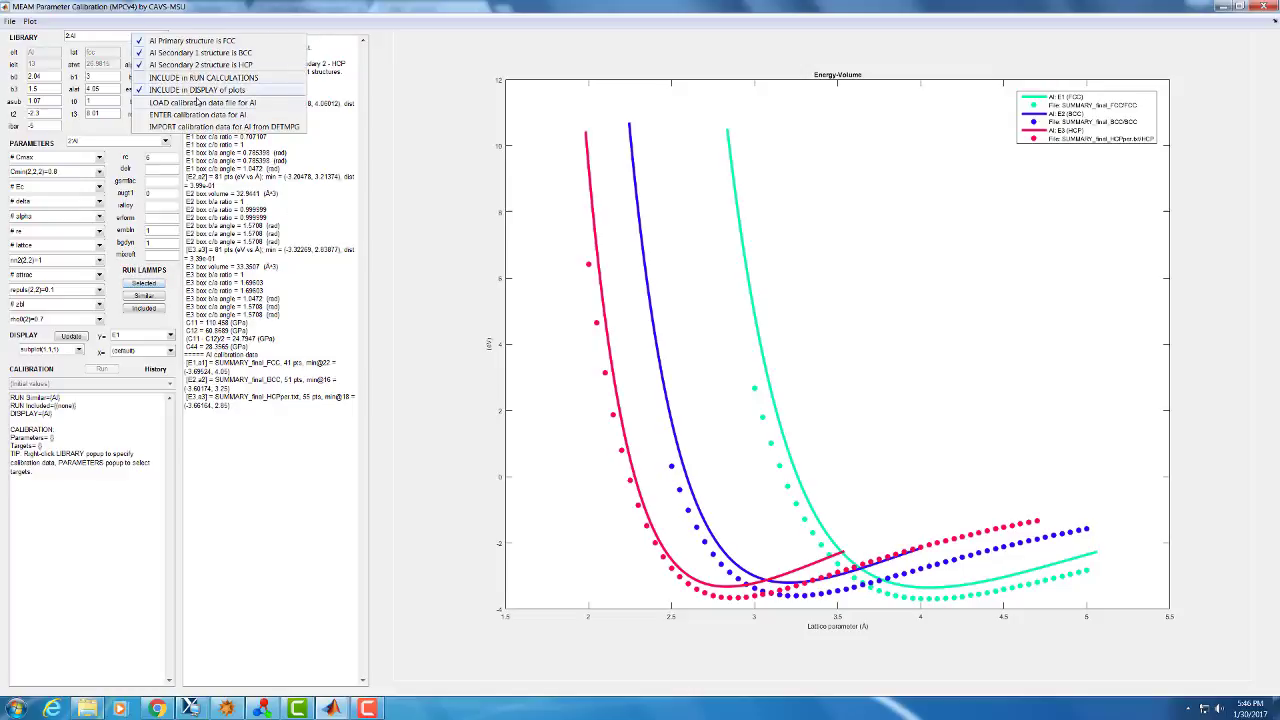
pyautogui.click(196, 114)
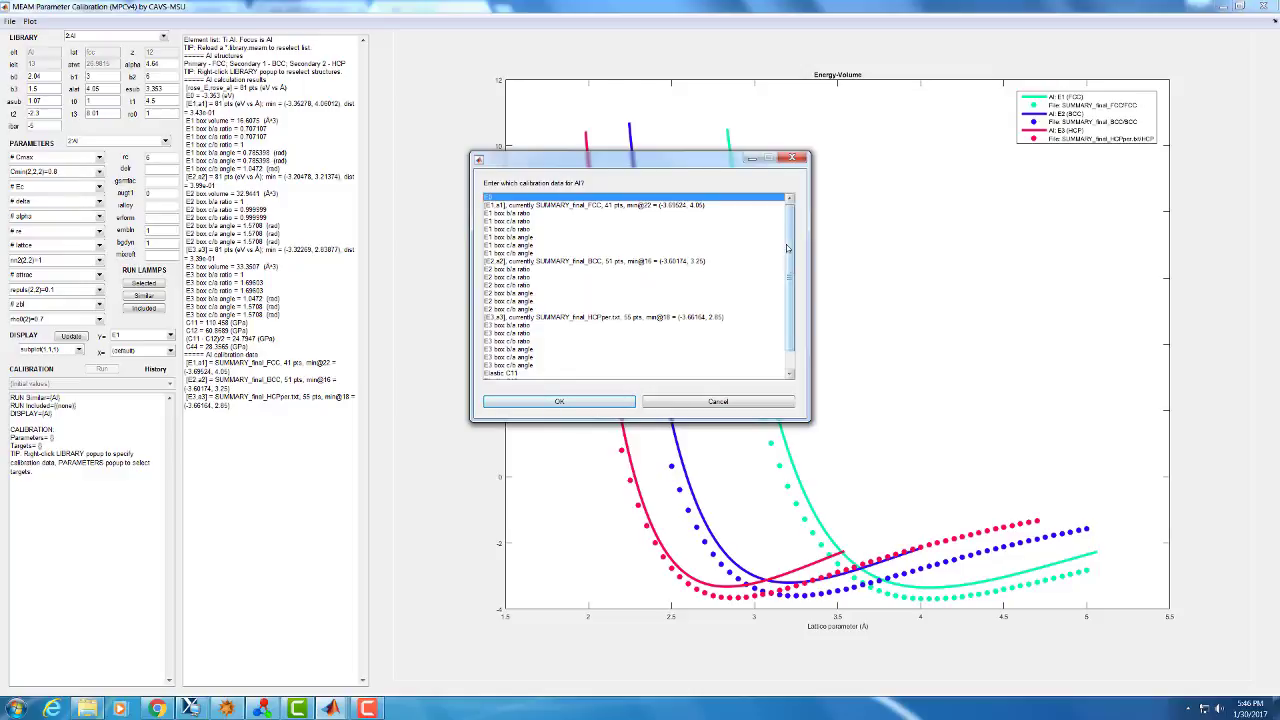
pyautogui.scroll(-1, 787, 247)
pyautogui.click(505, 353)
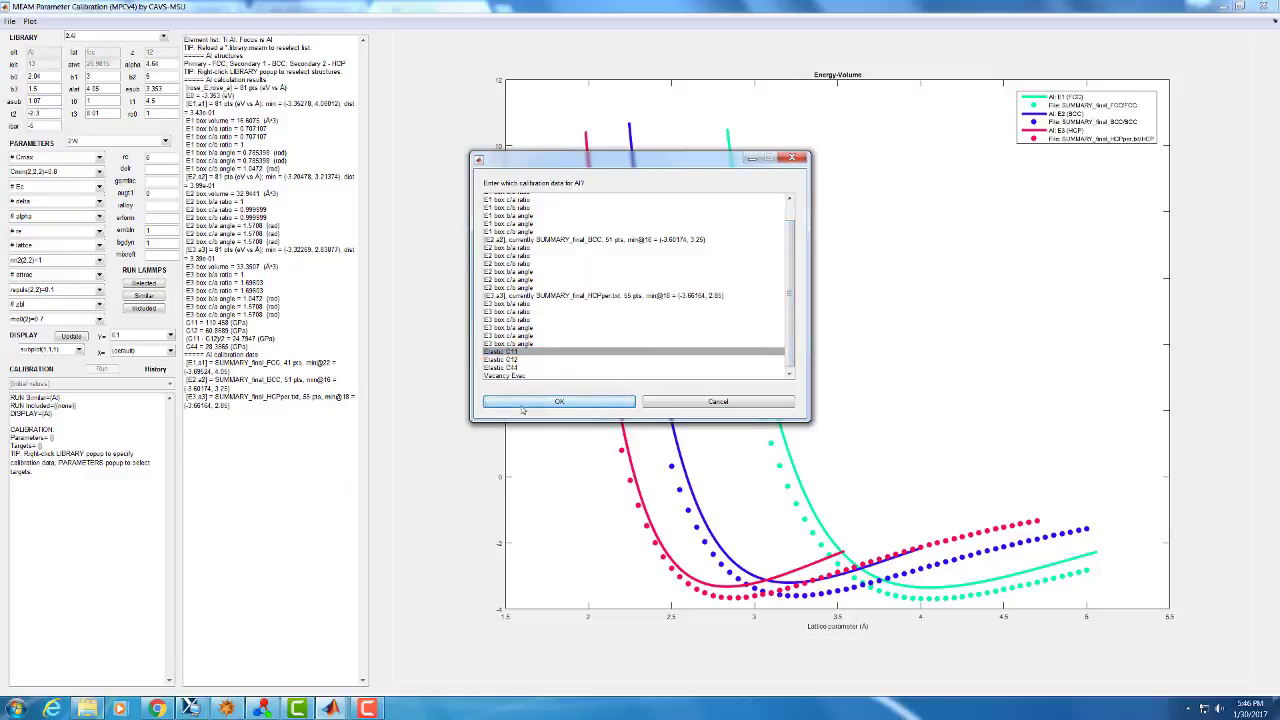
pyautogui.click(521, 401)
pyautogui.write('11')
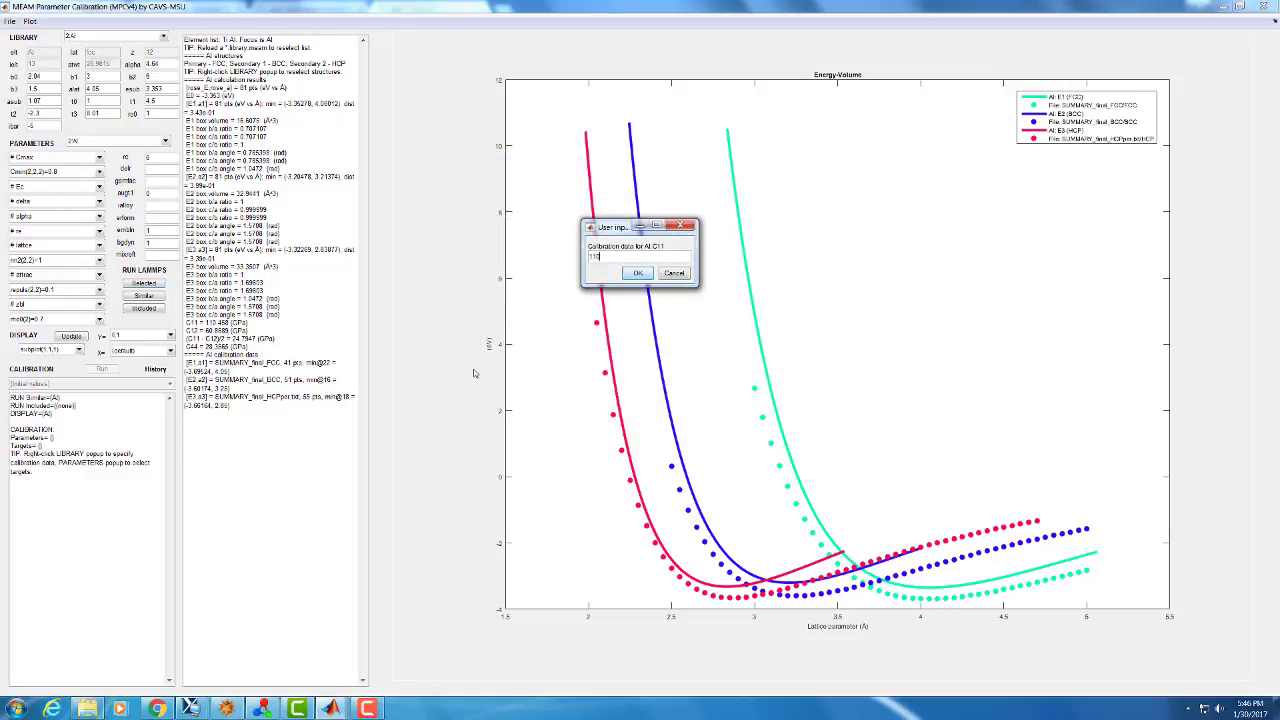
pyautogui.write('0.5')
pyautogui.click(637, 273)
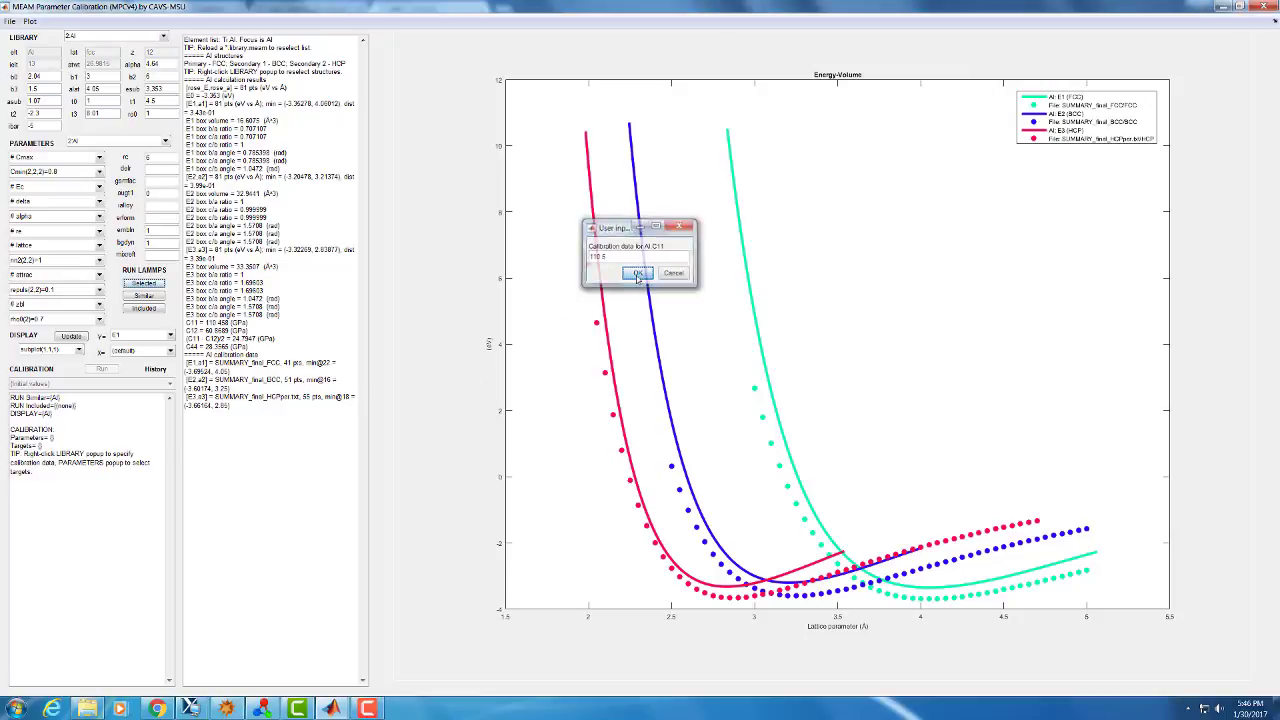